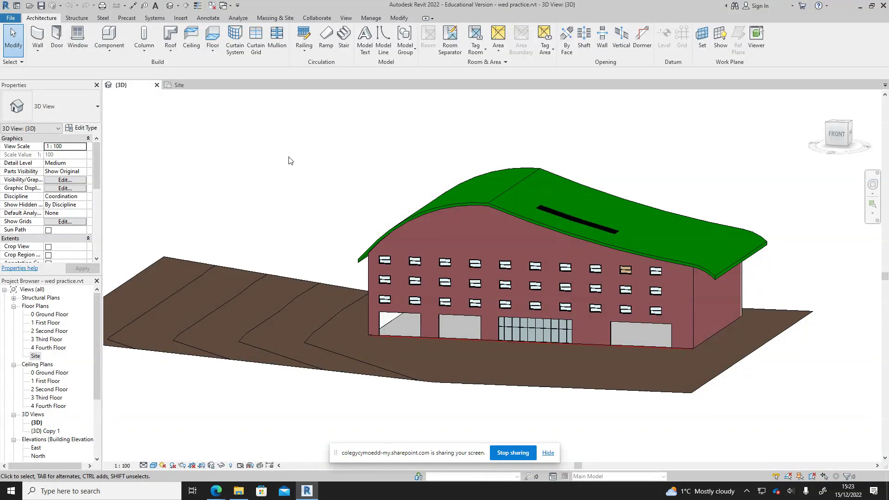
Step: Create a new family from the Metric Baluster.rft template
left_click(11, 19)
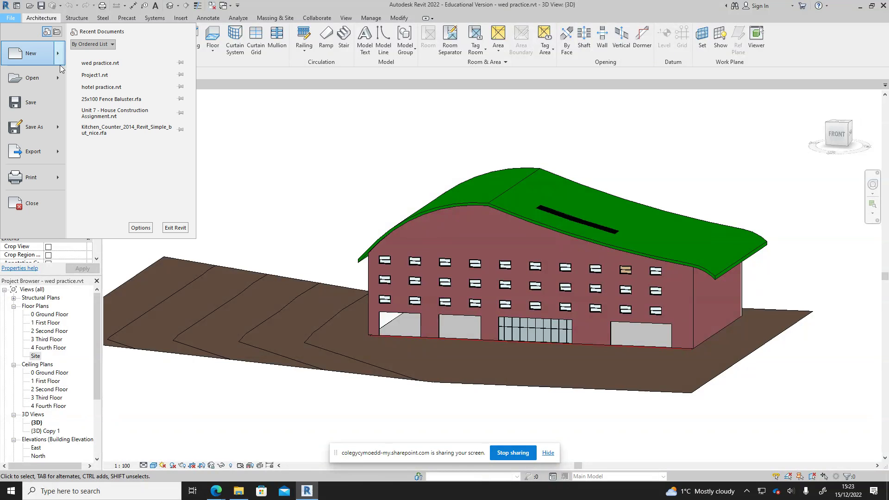
mouse_move(58, 55)
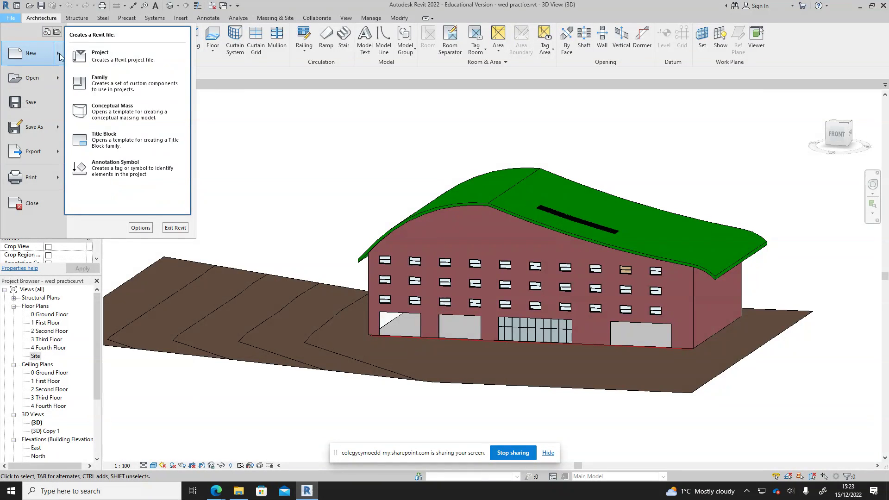
left_click(109, 90)
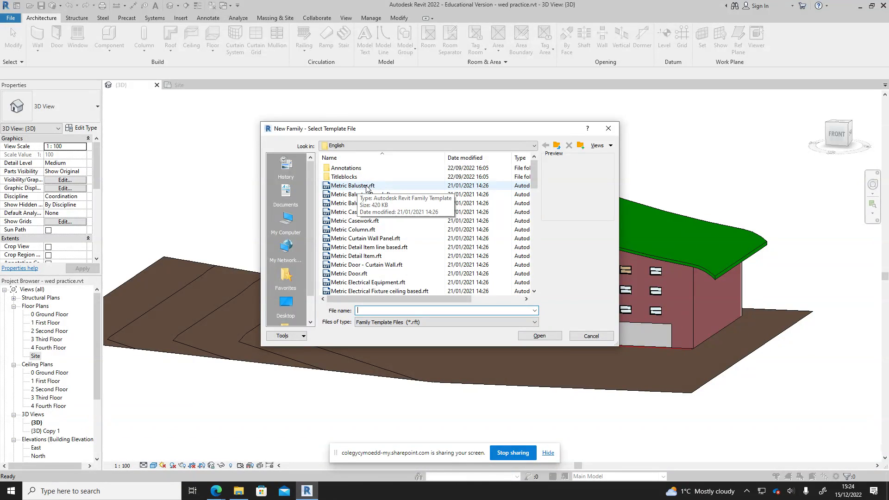
left_click(366, 186)
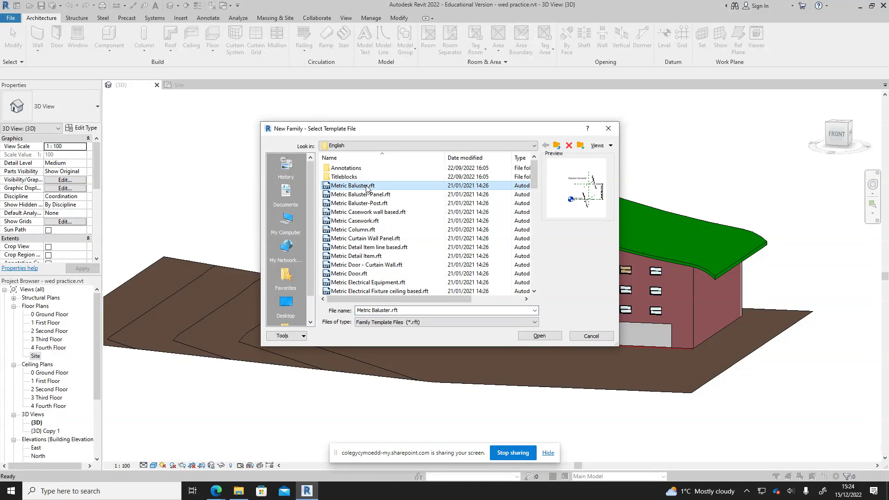
left_click(537, 336)
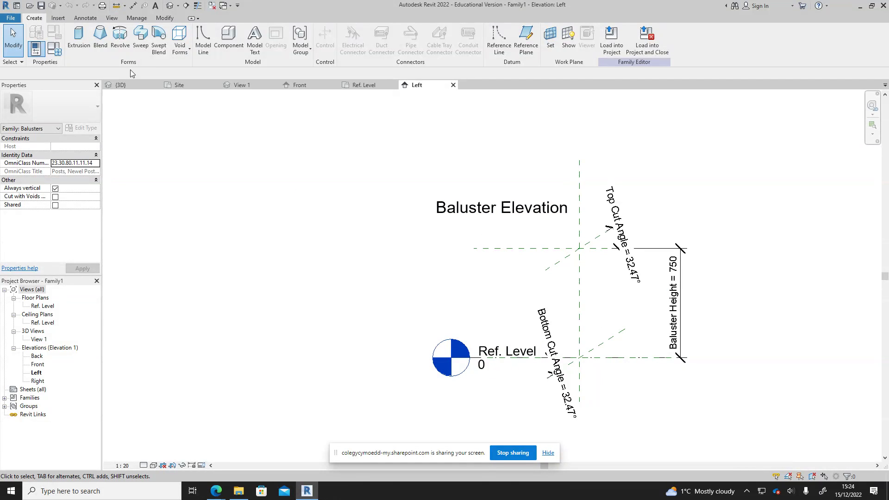
Step: Start an extrusion on the Center (Left/Right) reference plane work plane
left_click(80, 46)
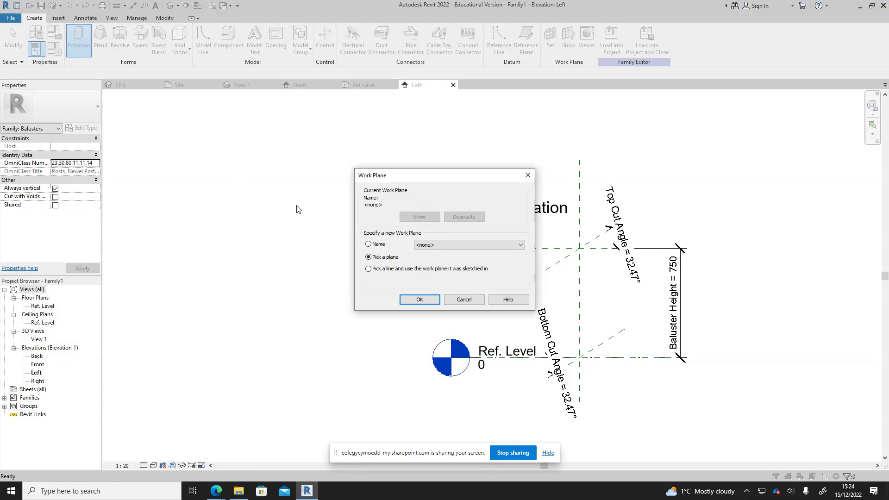
left_click(460, 245)
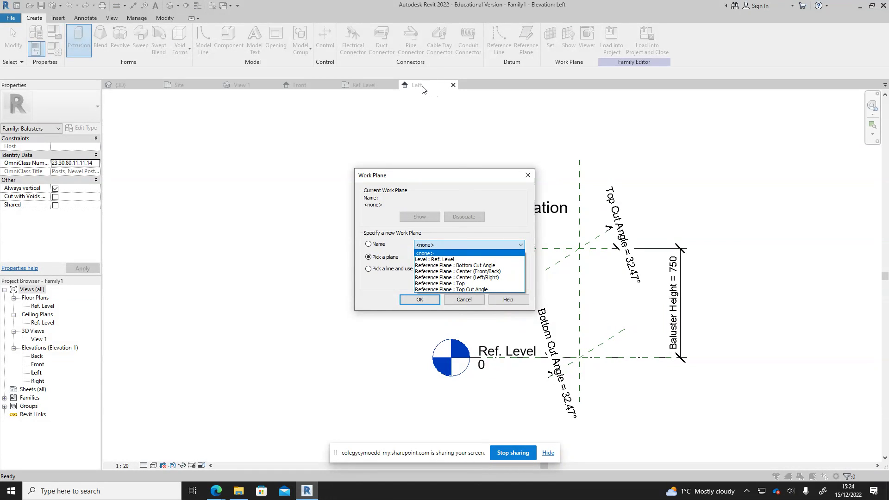
left_click(481, 277)
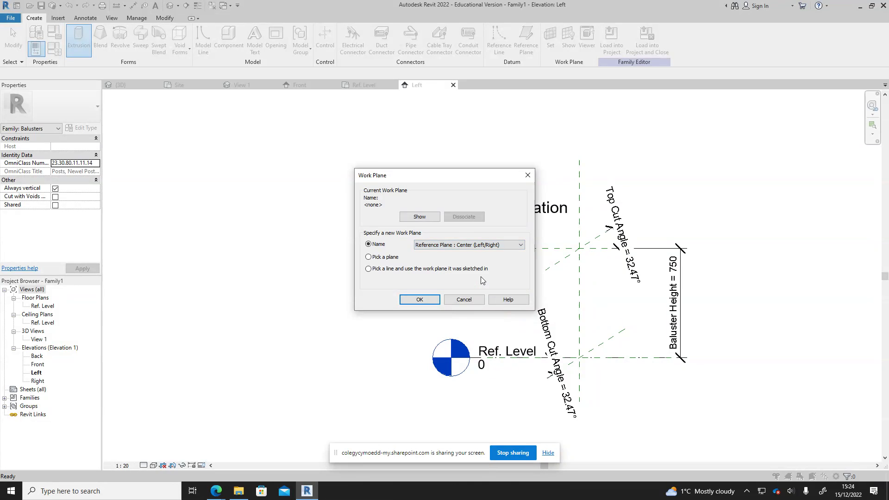
left_click(420, 299)
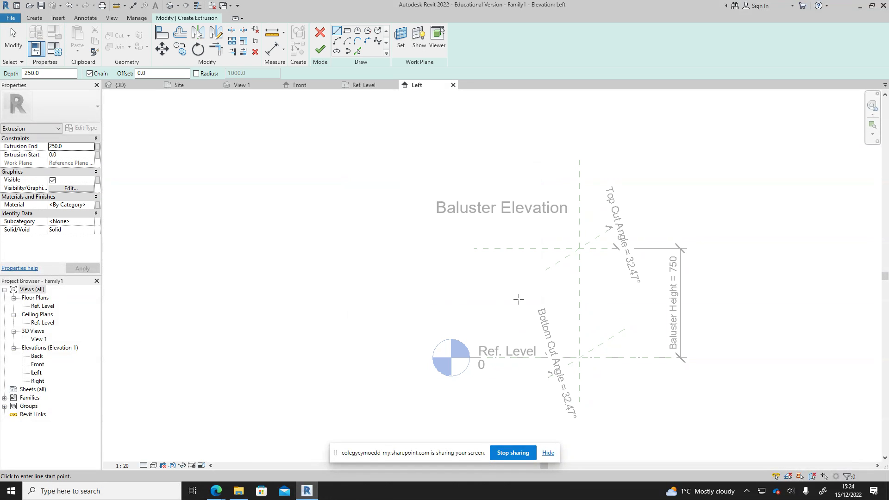
Step: Sketch a 160 × 920 rectangle profile starting on Ref. Level
left_click(348, 33)
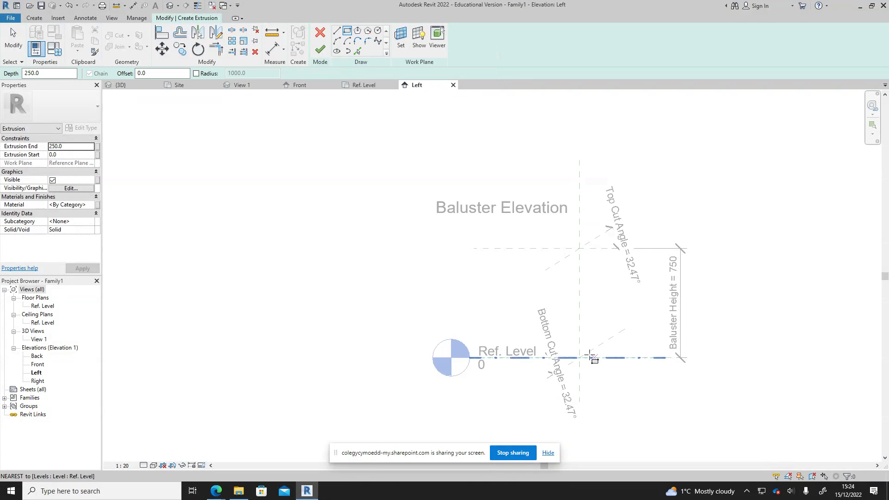
left_click(568, 357)
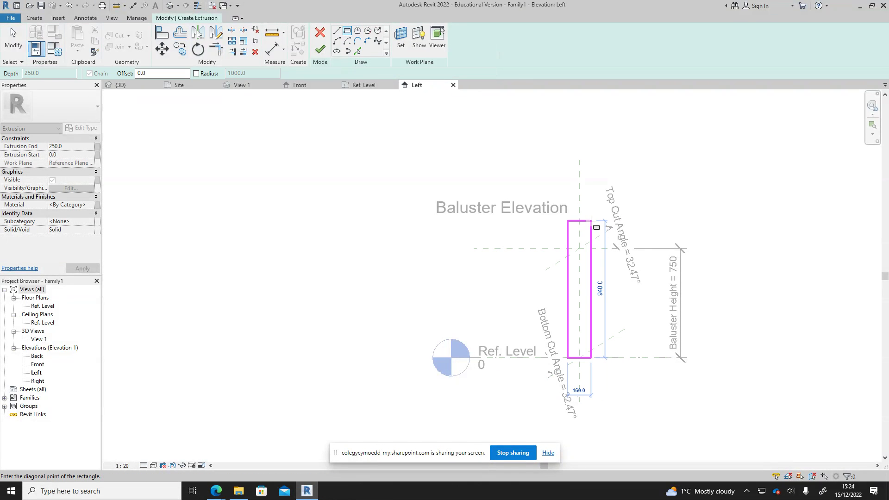
left_click(591, 223)
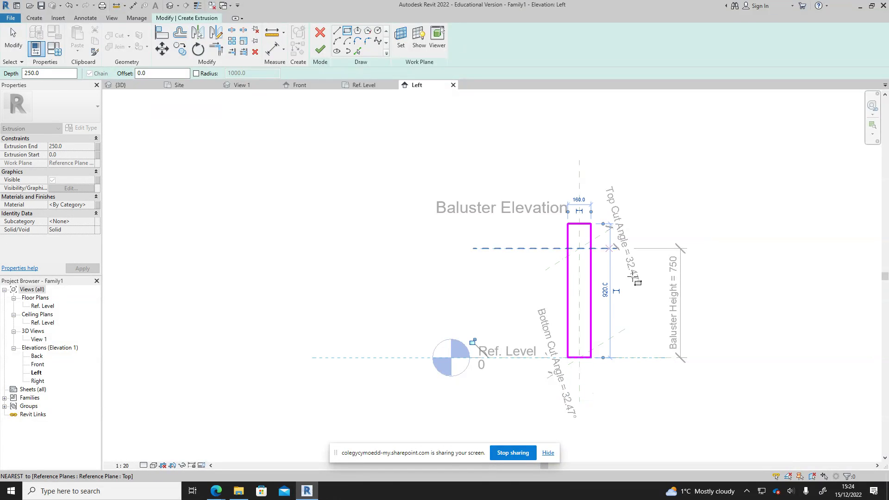
key("Escape")
key("Escape")
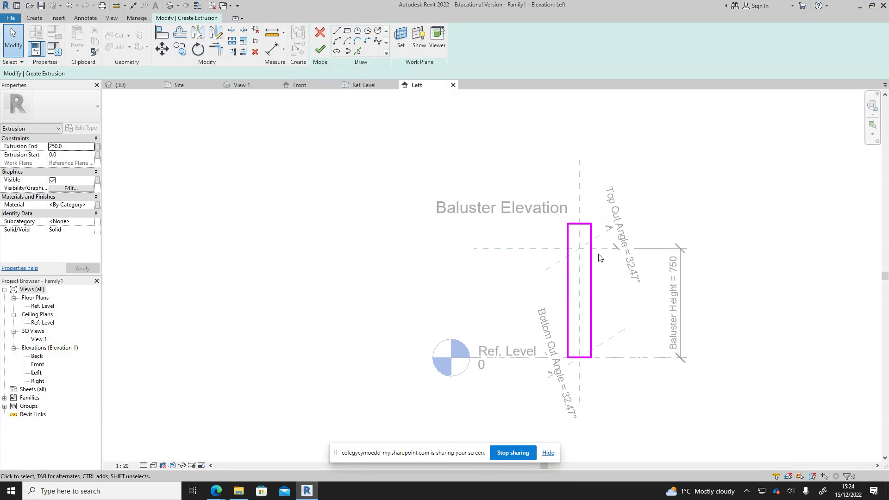
left_click(568, 256)
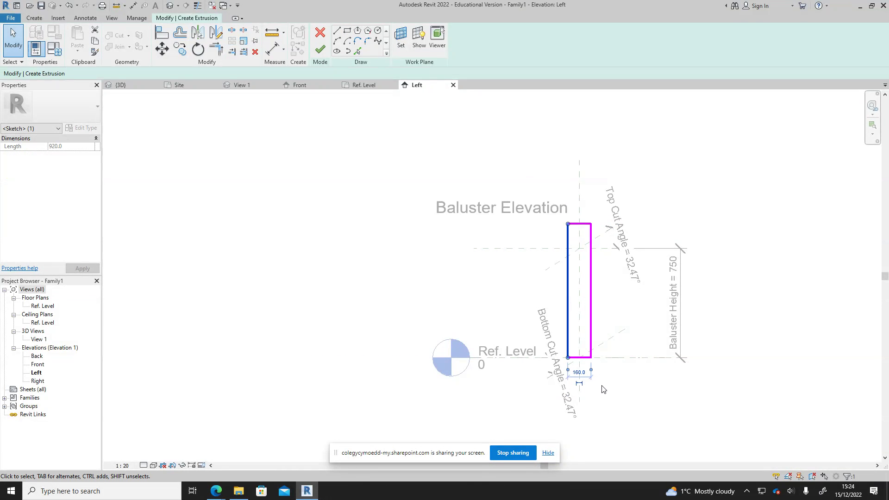
scroll(600, 384, "up", 2)
mouse_move(583, 358)
left_mouse_down()
mouse_move(568, 360)
mouse_move(566, 352)
left_mouse_up()
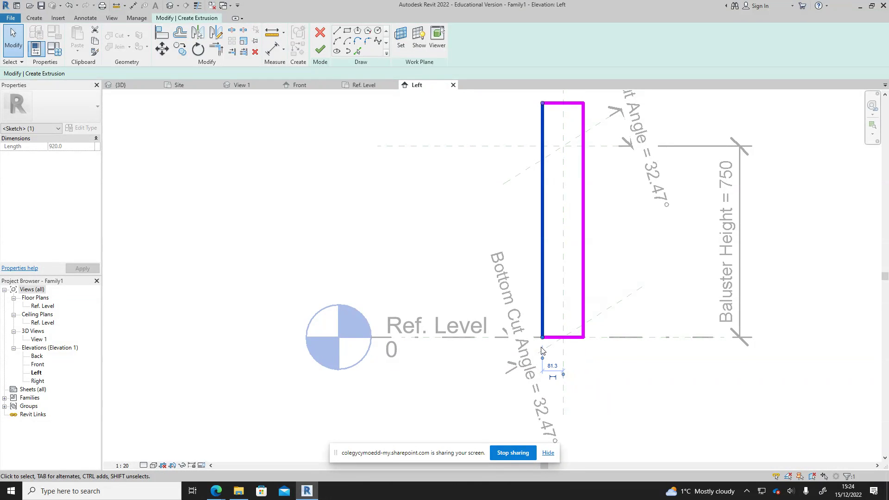
Step: Set the left and right profile edges each 50 from the centre plane
left_click(553, 367)
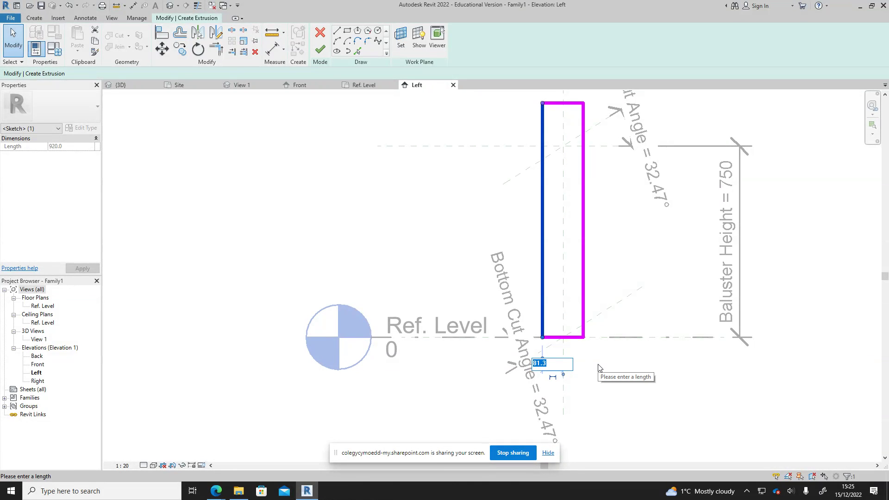
type("50")
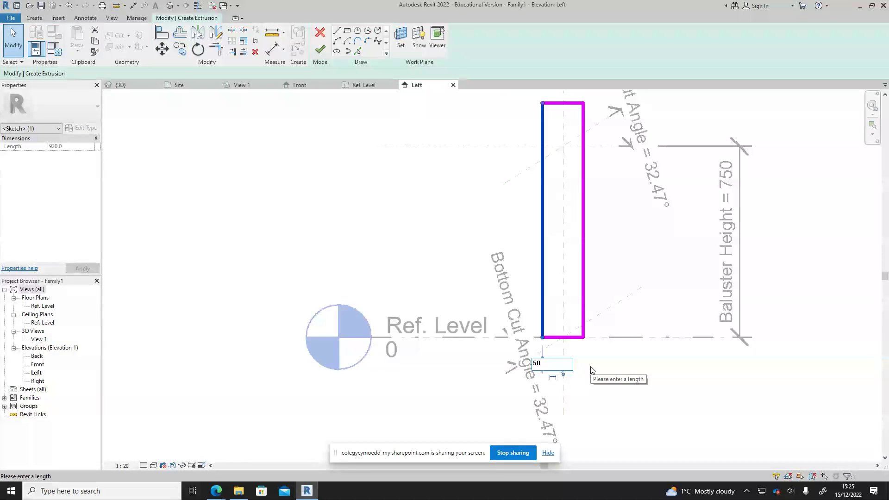
key("Return")
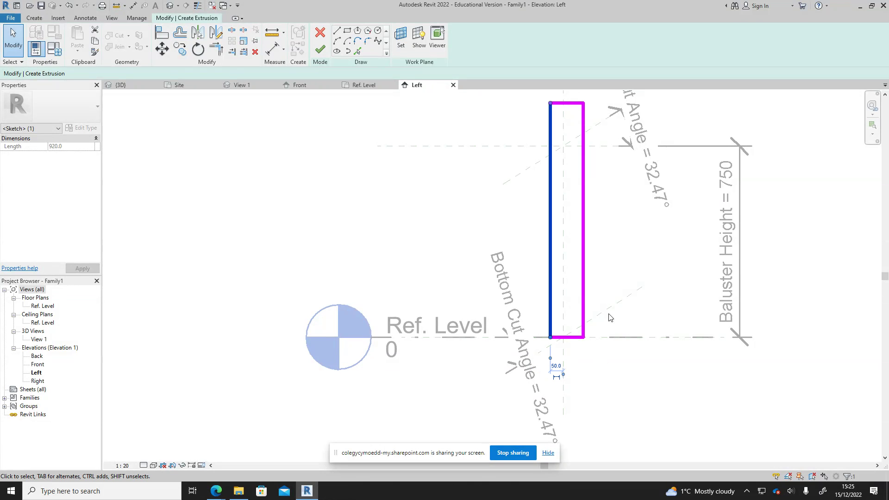
left_click(583, 315)
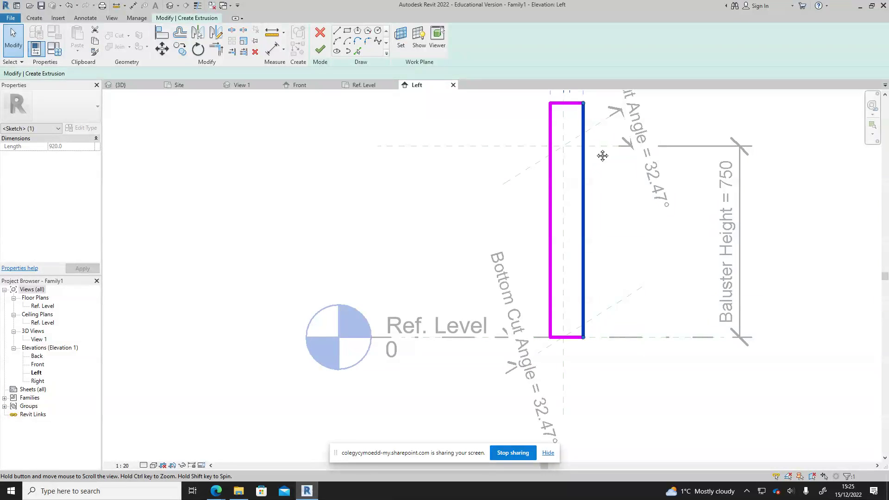
middle_click_drag(601, 106, 597, 170)
left_click_drag(552, 153, 561, 190)
left_click(578, 142)
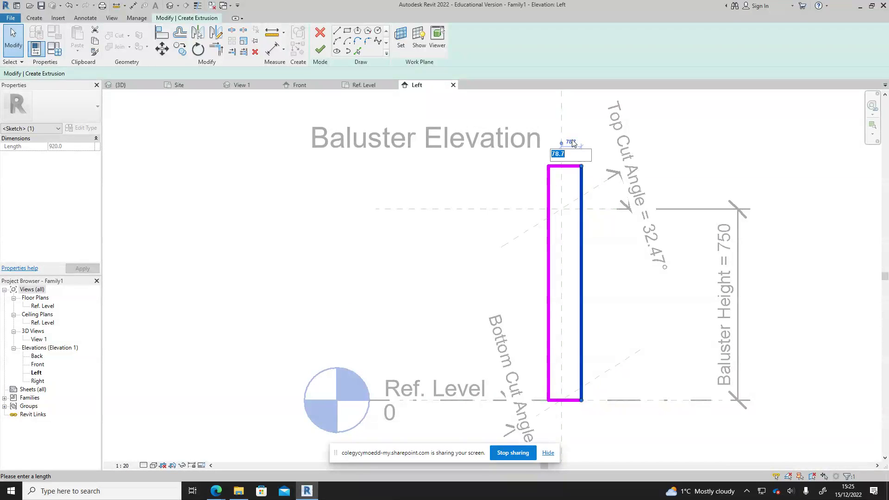
type("50")
key("Return")
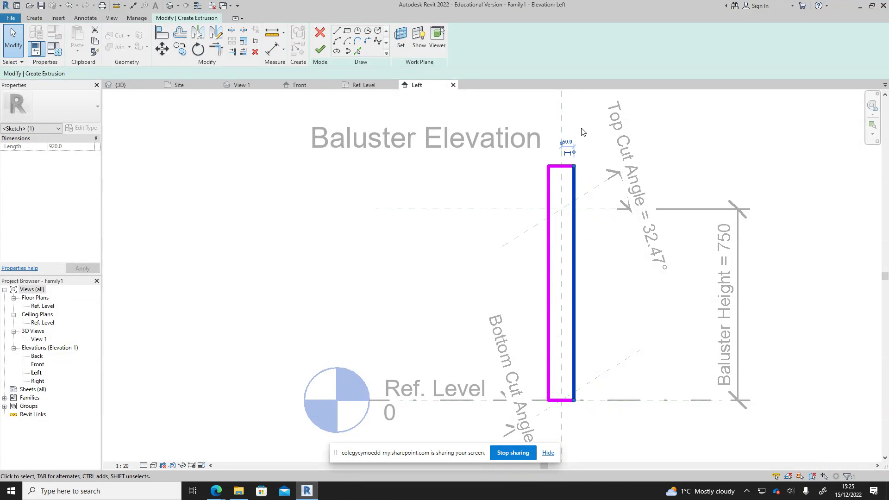
Step: Set the profile height to 900 and delete its top edge
left_click(598, 167)
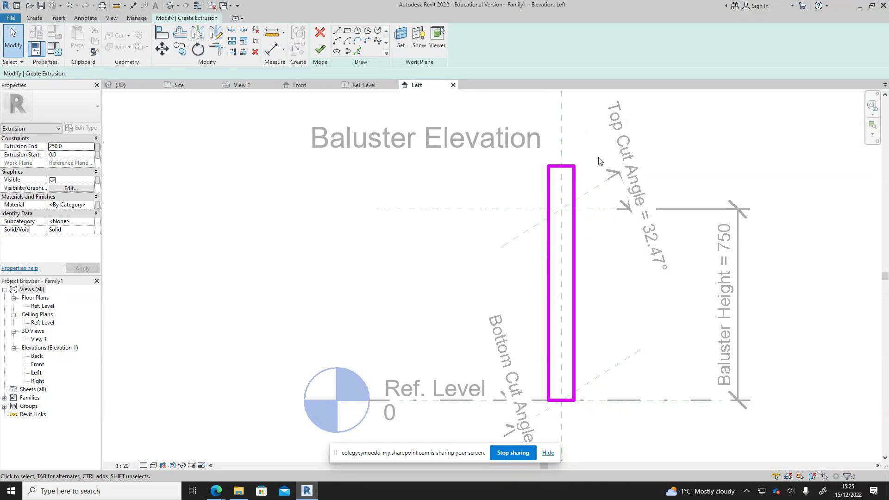
left_click(562, 166)
left_click(524, 283)
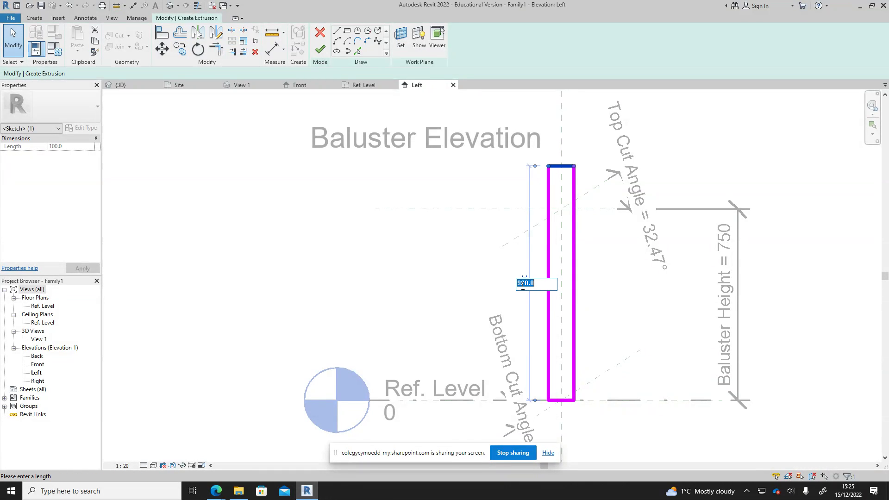
type("900")
key("Return")
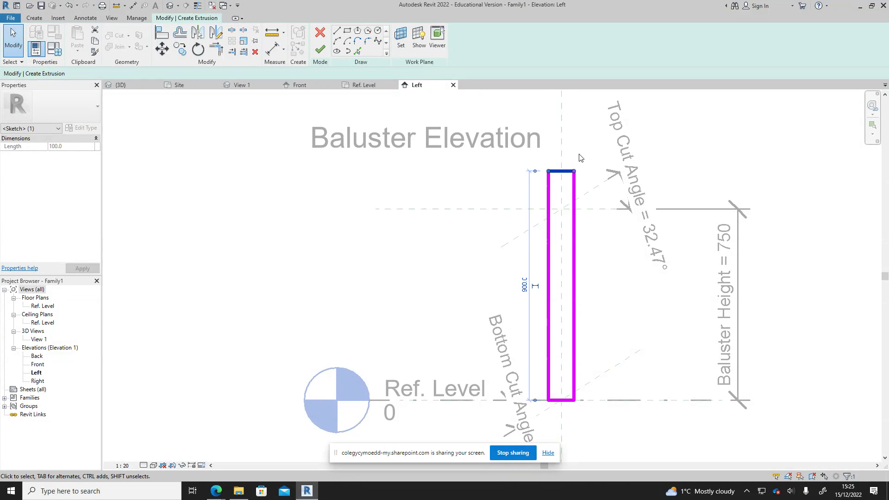
key("Delete")
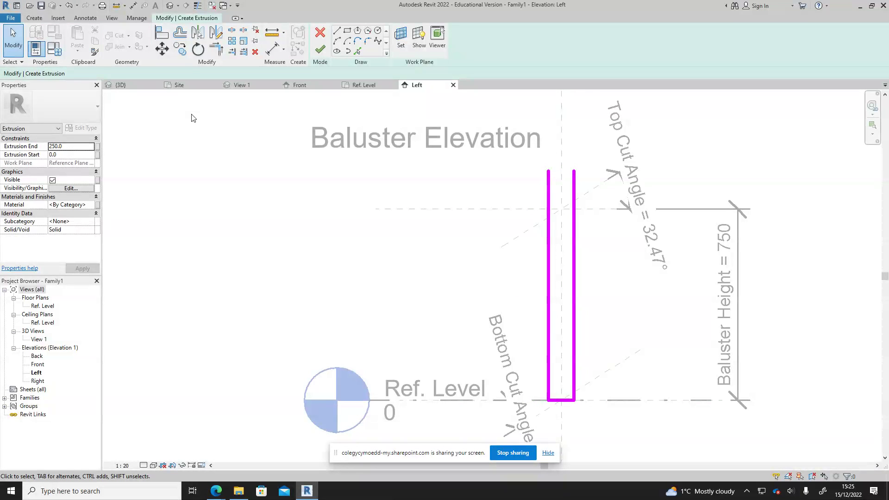
Step: Draw two diagonal lines from the side edges' tops forming a peak
left_click(337, 30)
left_click(548, 170)
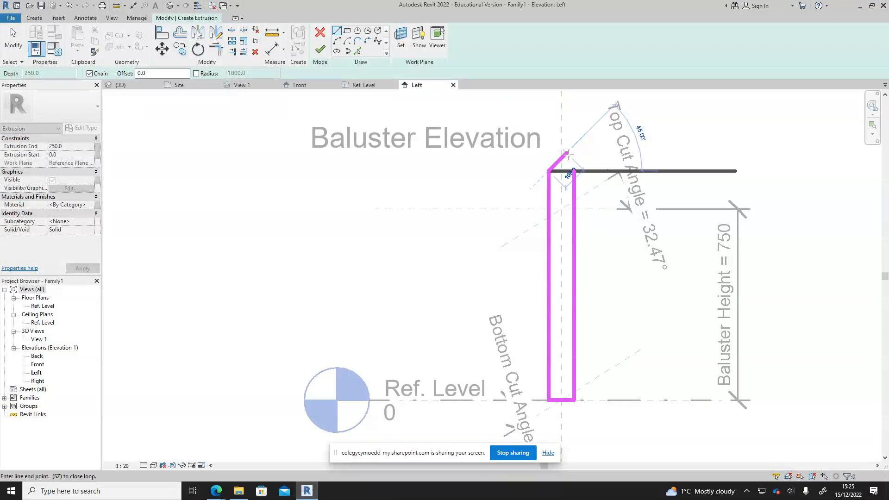
left_click(575, 145)
left_click(574, 171)
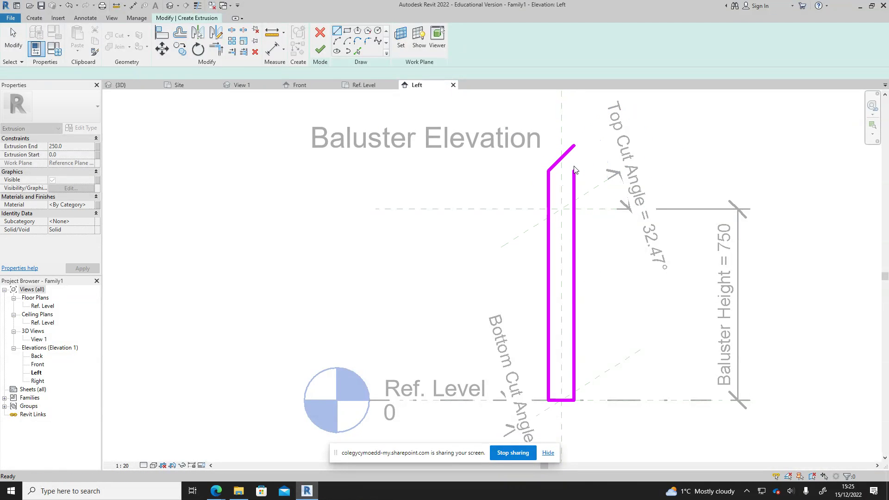
left_click(554, 150)
key("Escape")
key("Escape")
Step: Trim the two crossing diagonals to a corner, closing the pointed top
left_click(219, 55)
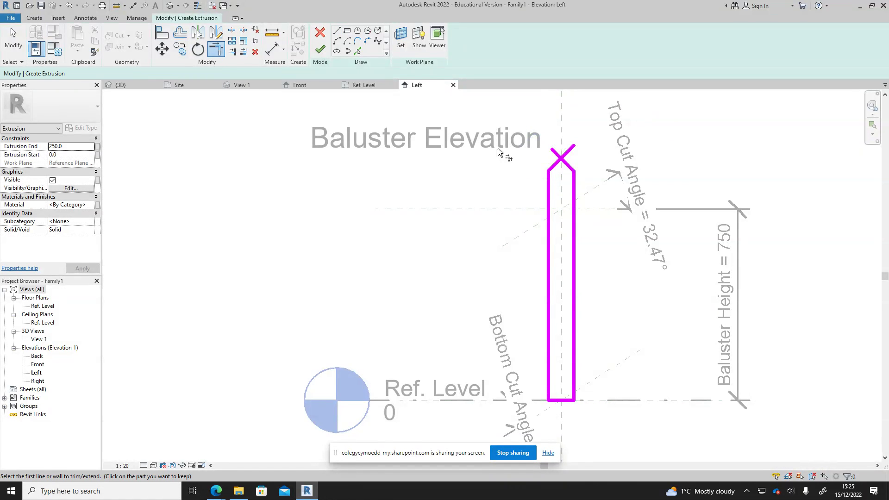
left_click(556, 163)
left_click(566, 166)
key("Escape")
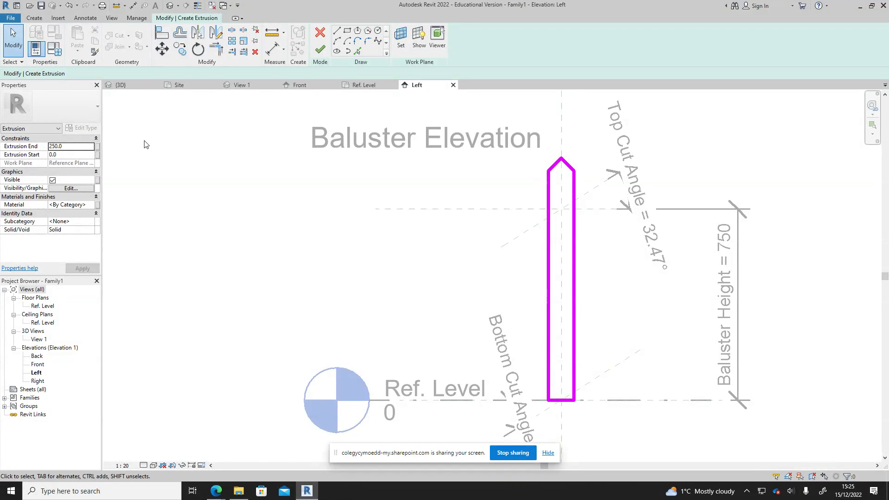
Step: Set the extrusion depth to 25 and add Birch from the AEC Materials library
left_click(54, 146)
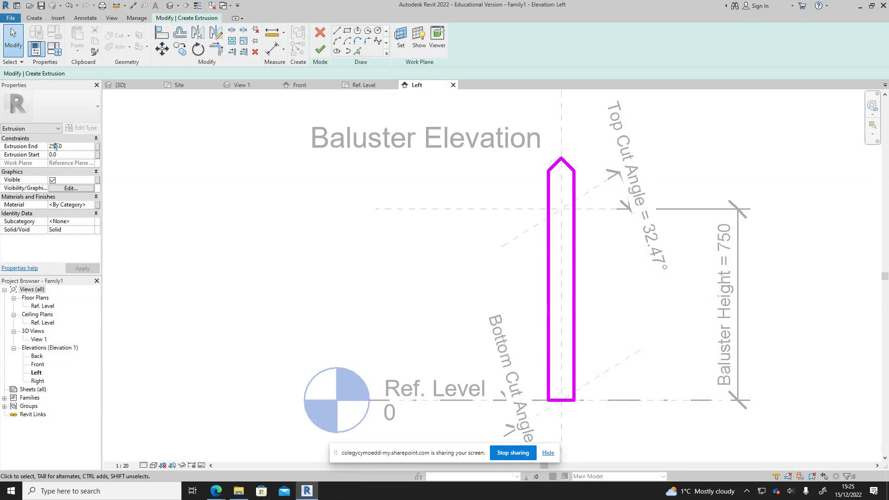
key("Delete")
left_click(93, 206)
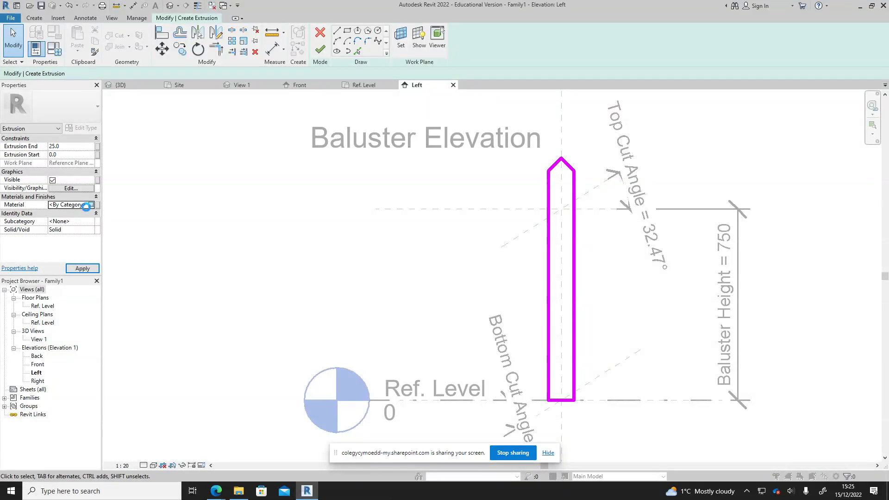
left_click(91, 205)
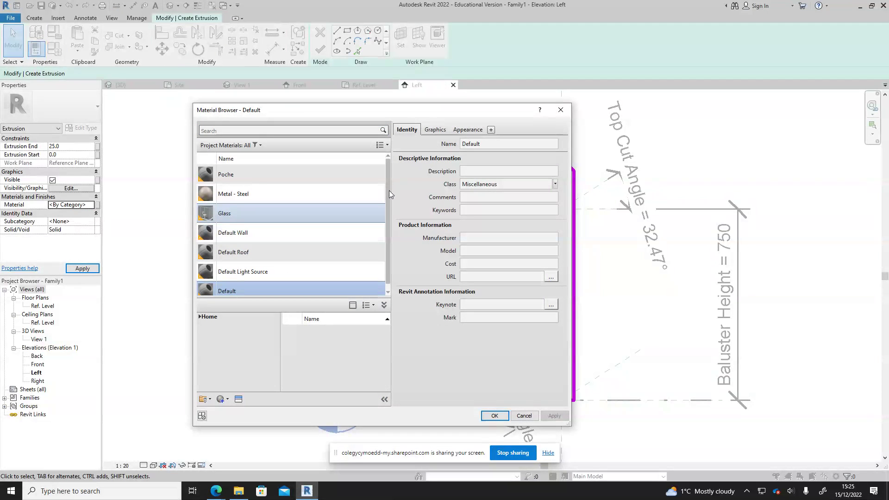
scroll(271, 166, "up", 1)
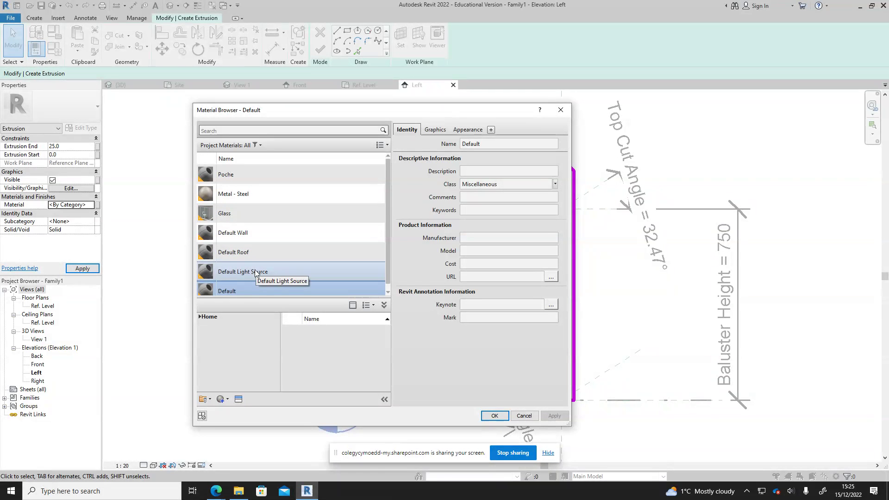
scroll(246, 289, "down", 1)
left_click(213, 318)
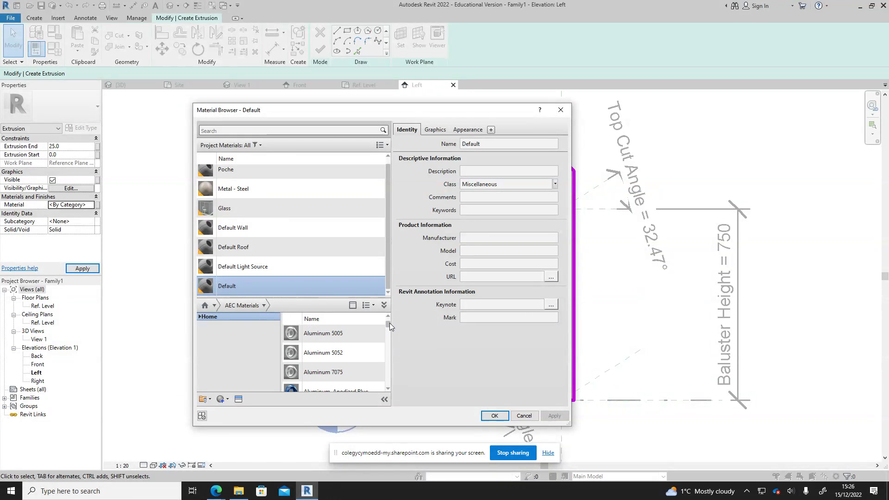
scroll(370, 343, "down", 3)
scroll(354, 351, "down", 1)
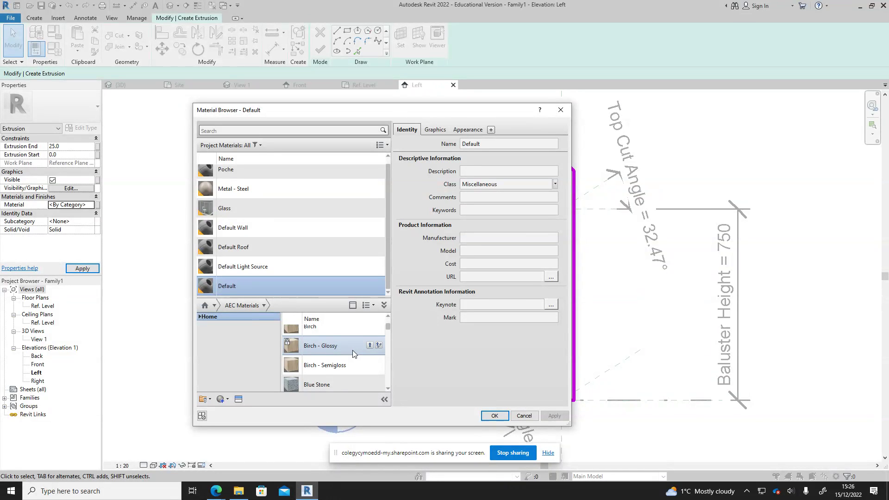
left_click(319, 331)
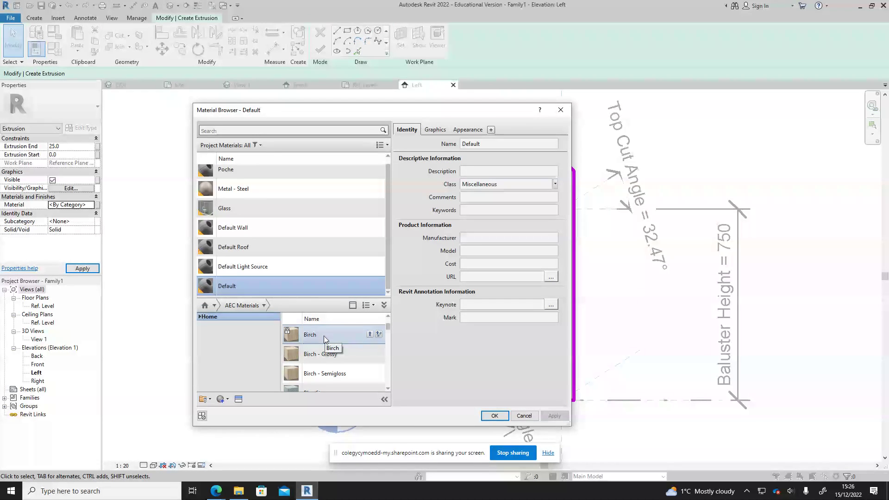
left_click(323, 335)
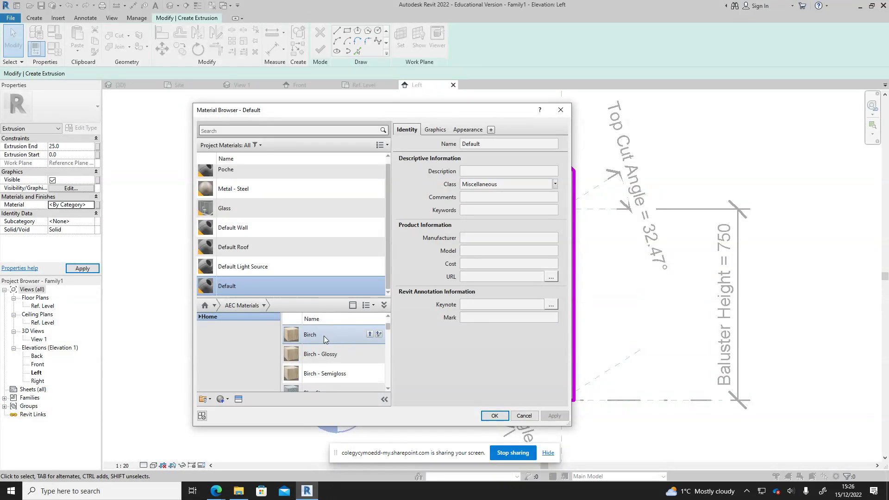
left_click(370, 334)
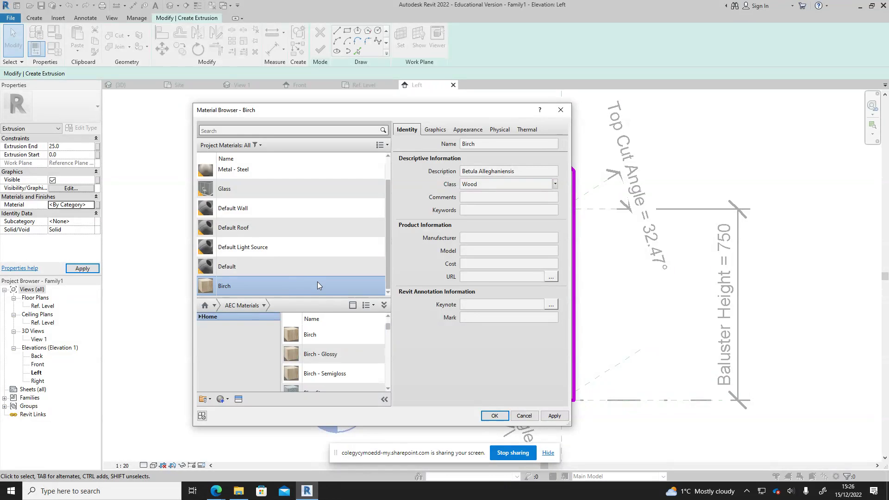
Step: Apply Birch as the extrusion material and finish the sketch as a solid
scroll(276, 241, "up", 1)
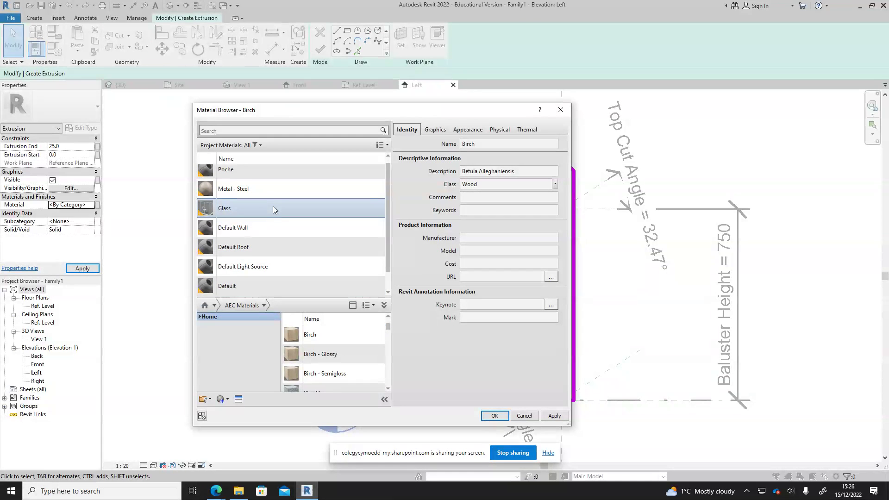
scroll(272, 204, "down", 1)
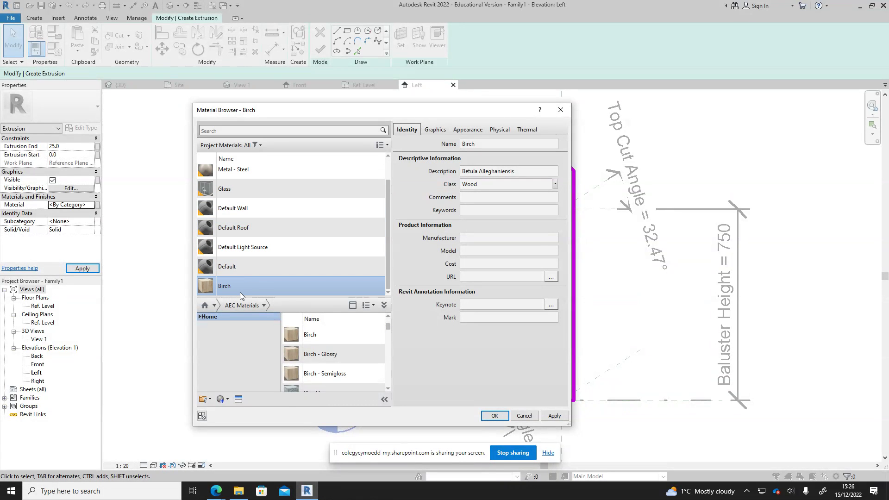
left_click(495, 415)
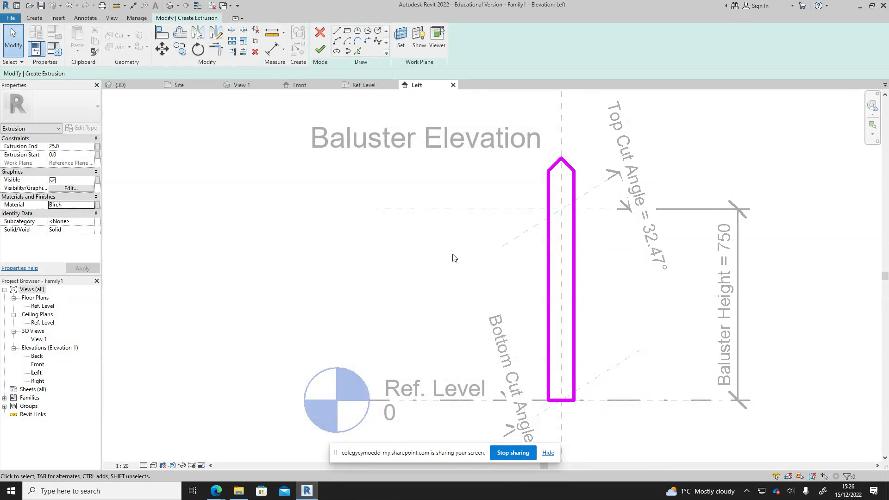
left_click(319, 50)
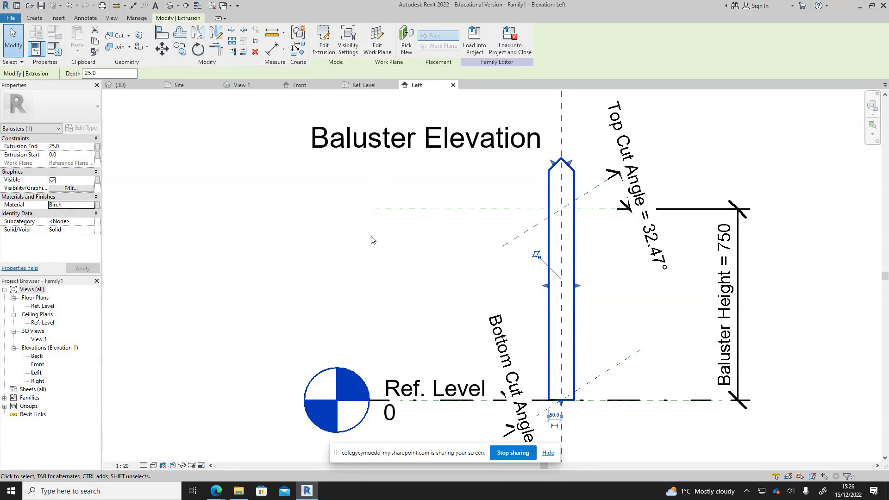
Step: Bring the baluster into view in 3D View 1 and set the visual style to Realistic
left_click(247, 88)
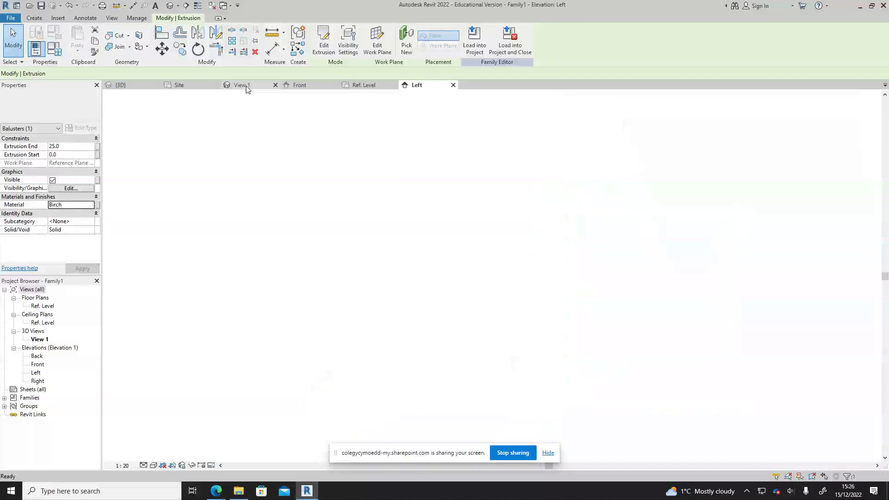
middle_click_drag(633, 394, 508, 278)
scroll(507, 278, "up", 2)
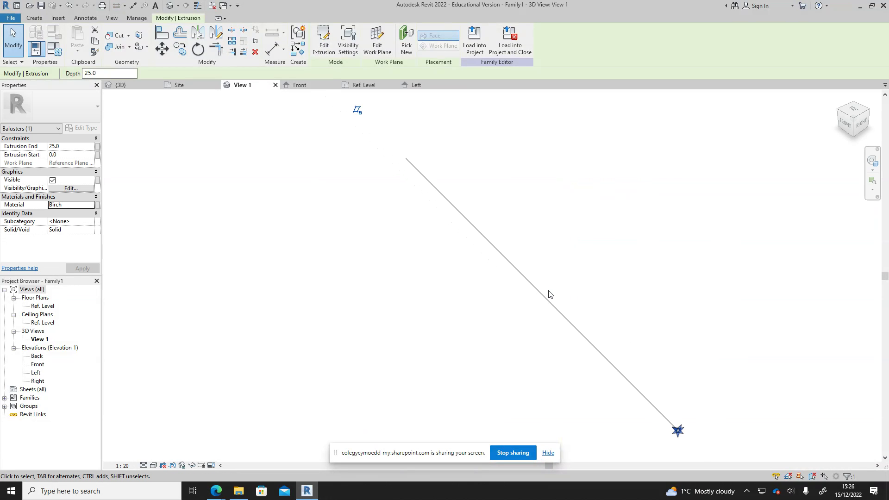
scroll(605, 349, "down", 2)
scroll(695, 421, "up", 6)
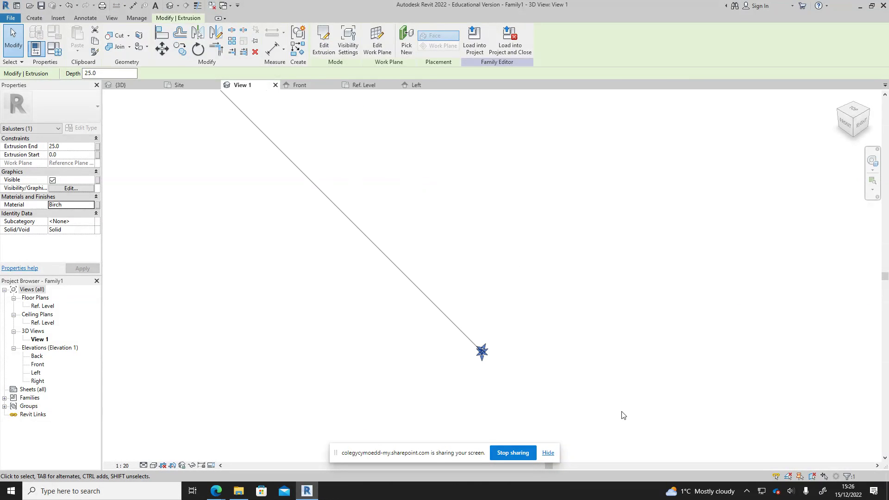
middle_click_drag(516, 367, 475, 369, "shift")
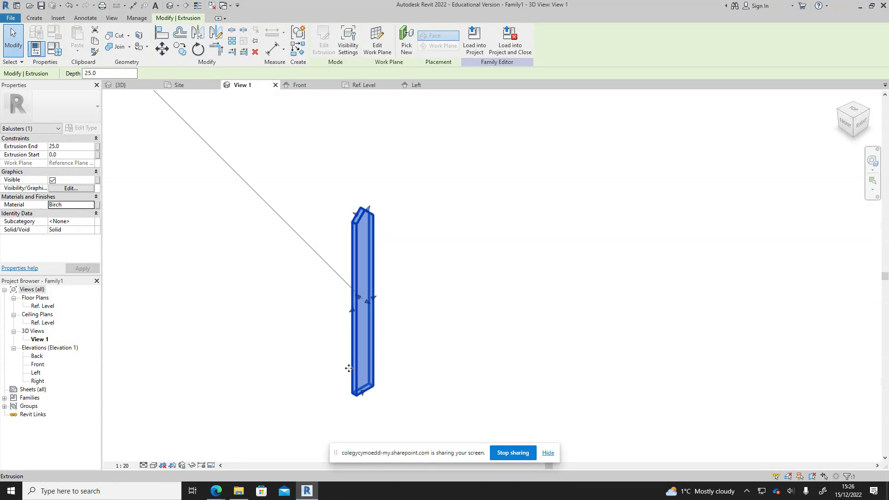
left_click(302, 374)
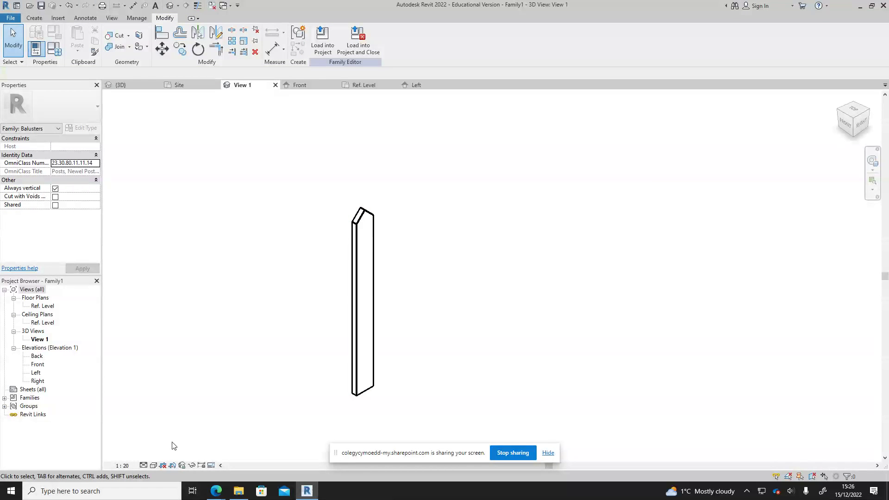
left_click(153, 465)
left_click(176, 455)
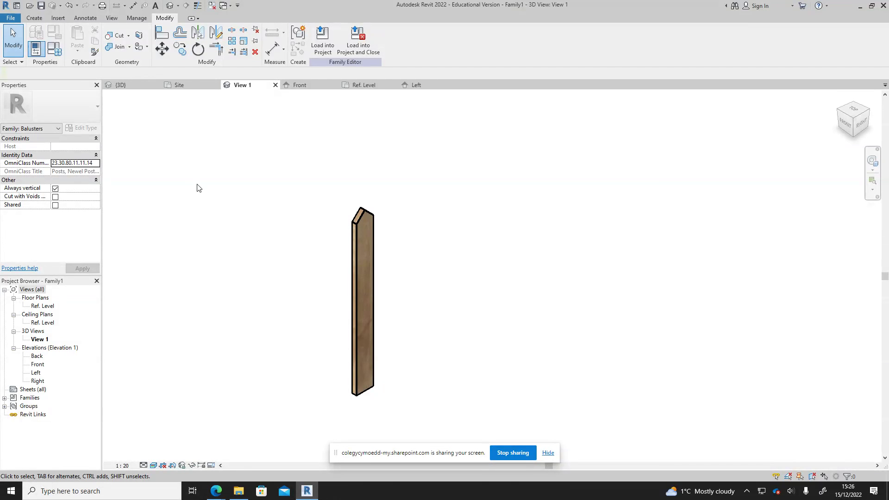
left_click(55, 49)
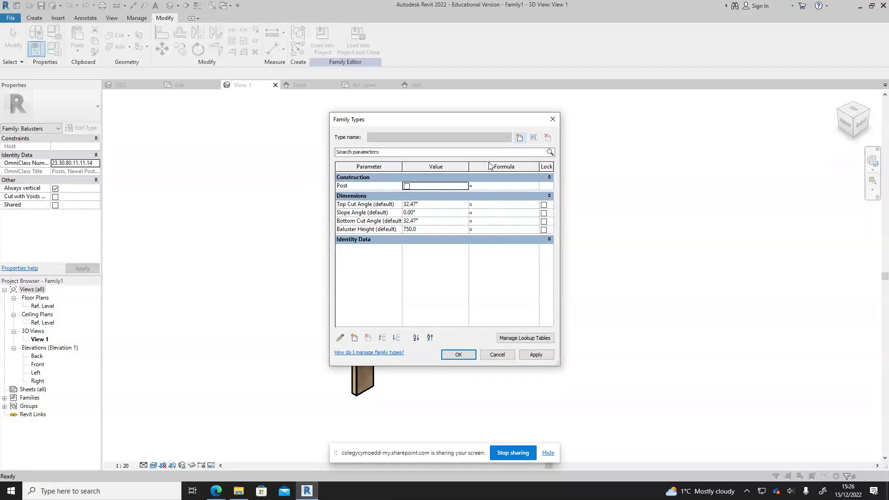
Step: Create a new family type named 'Timber Fence Balustrade'
left_click(520, 138)
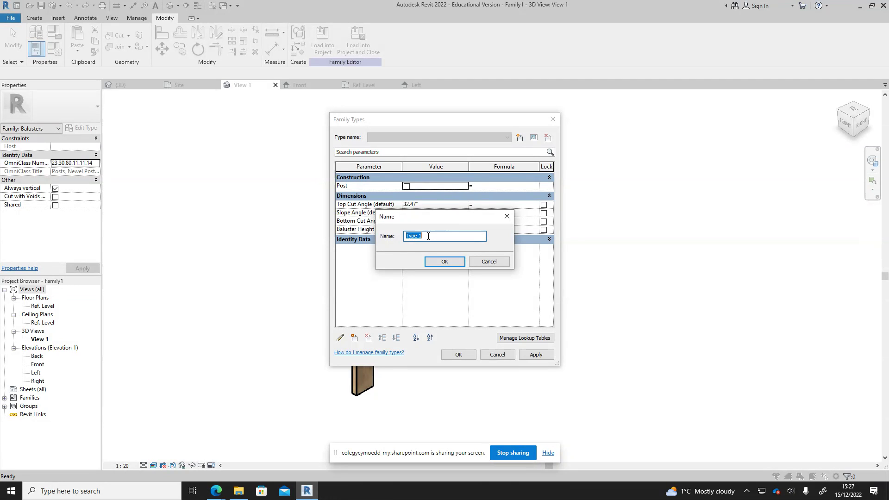
type("F")
key("BackSpace")
type("Timber F3enc")
left_click(444, 262)
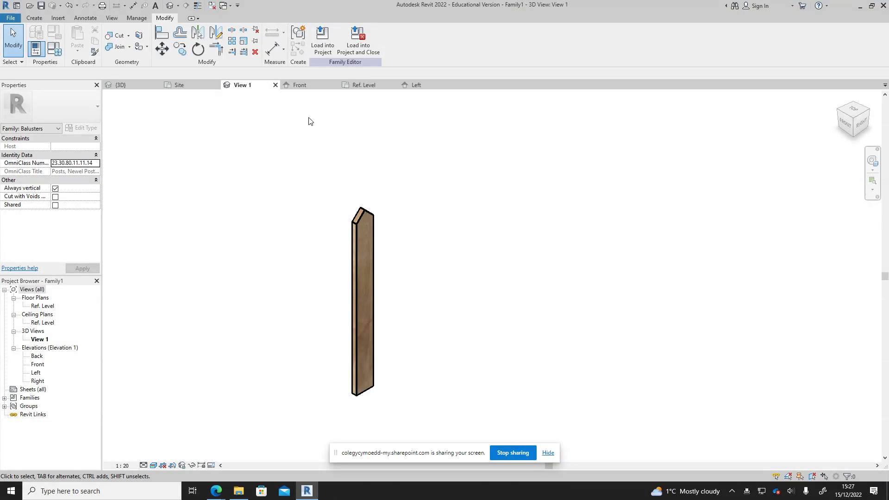
Step: Save the family as 25x100 Fence Baluster.rfa in Families, overwriting the existing file
left_click(11, 18)
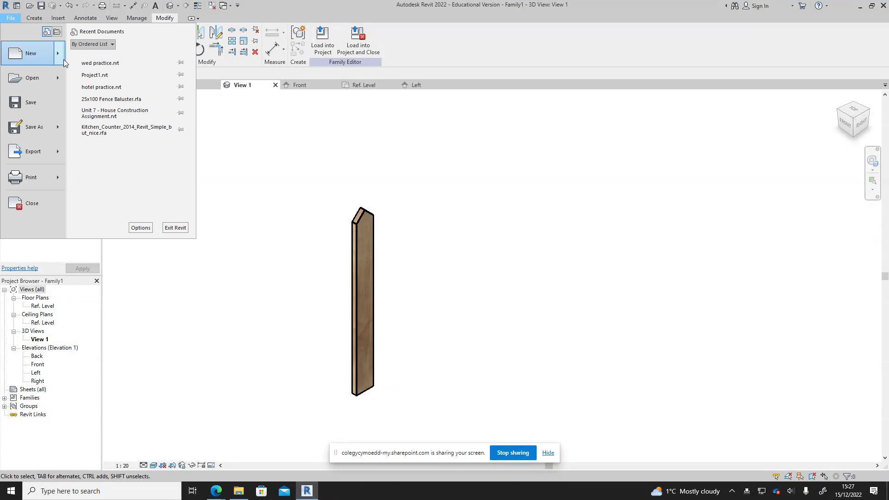
mouse_move(58, 128)
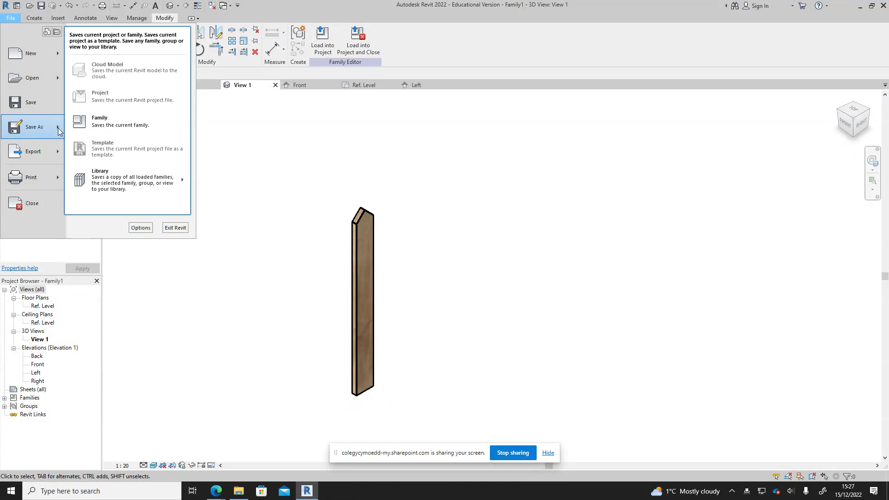
left_click(146, 123)
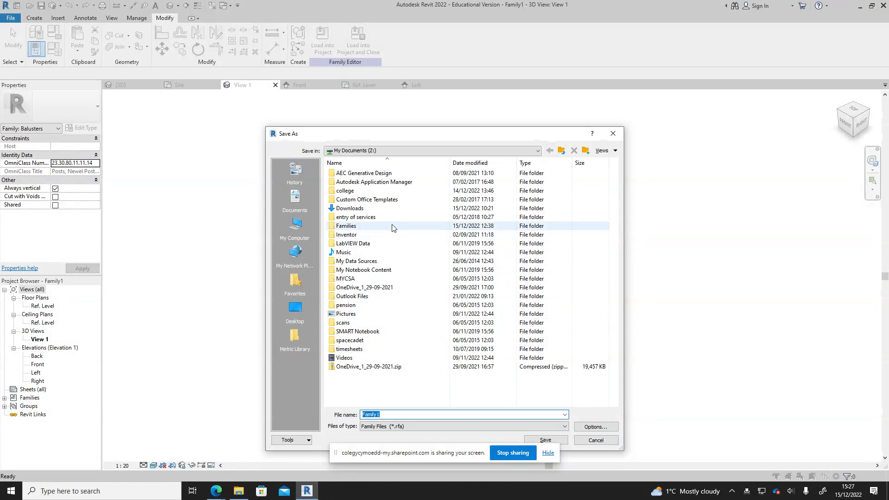
double_click(357, 227)
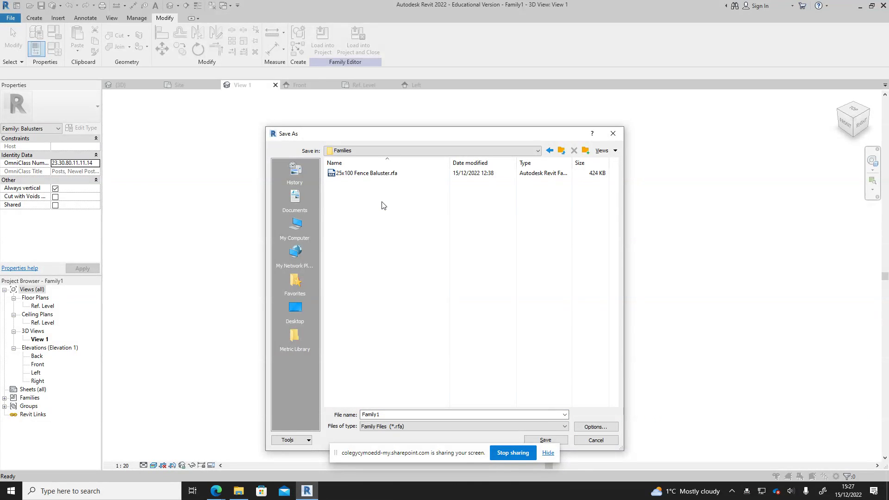
left_click(357, 174)
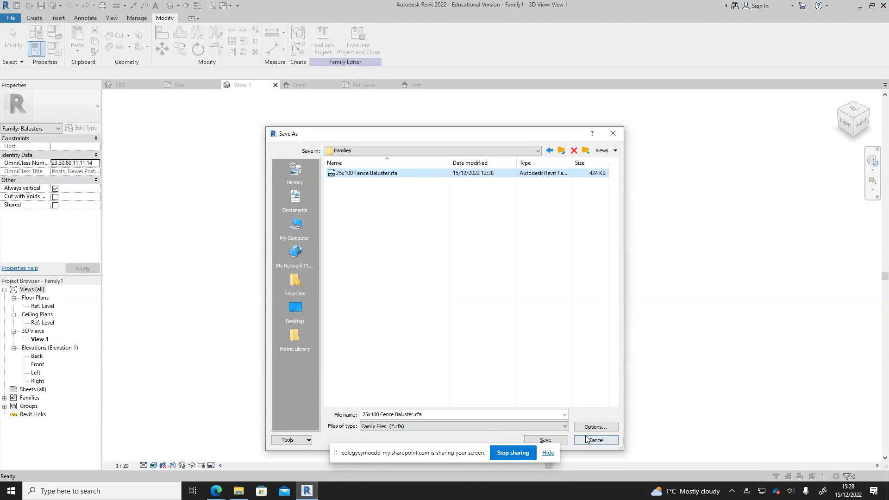
left_click(563, 440)
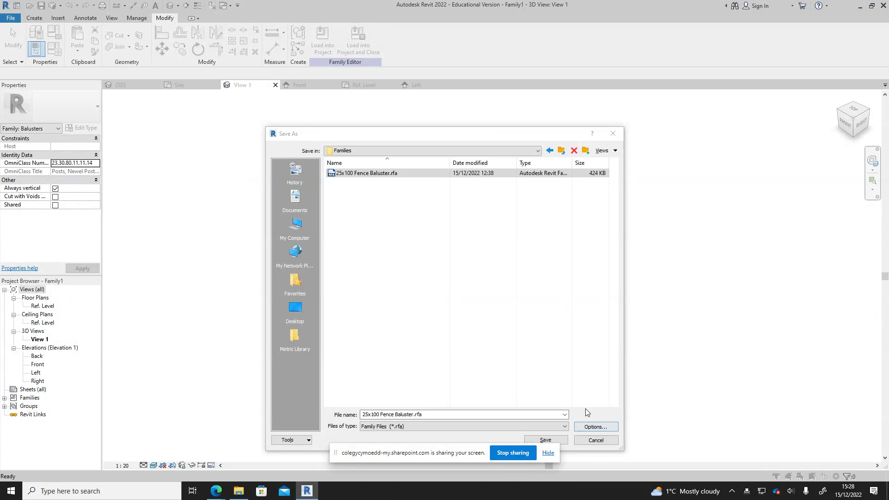
left_click_drag(500, 137, 508, 95)
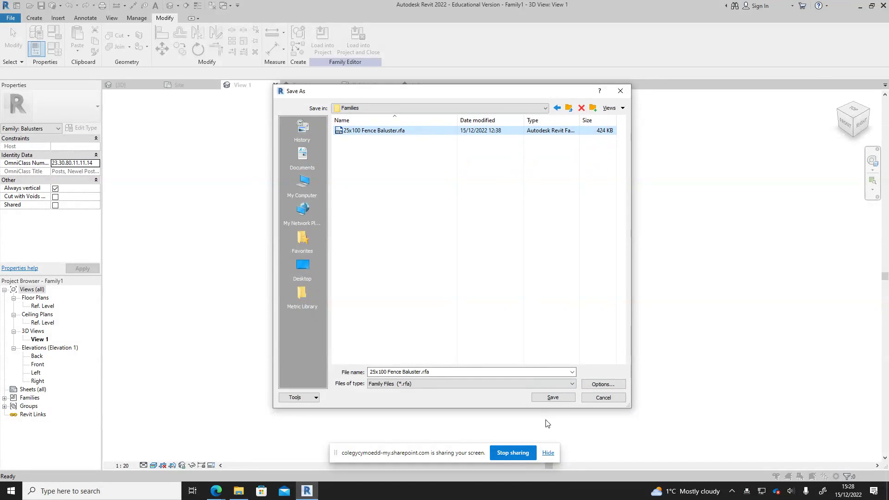
left_click(554, 400)
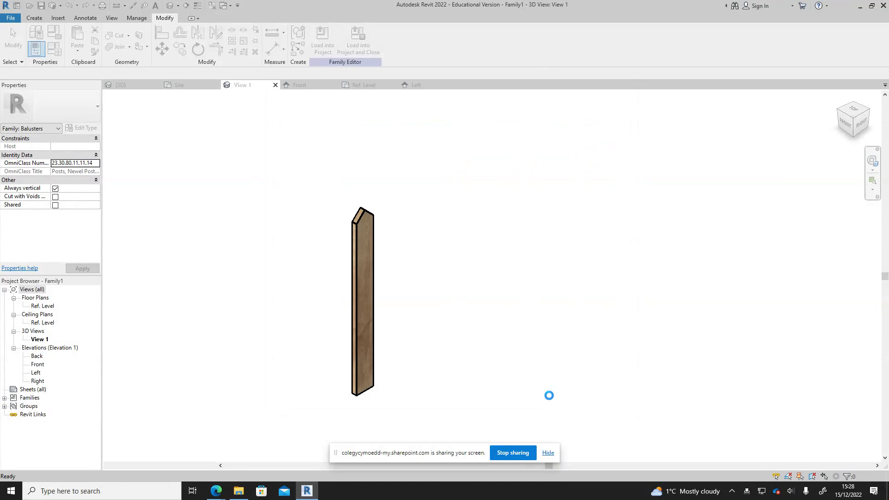
left_click(435, 252)
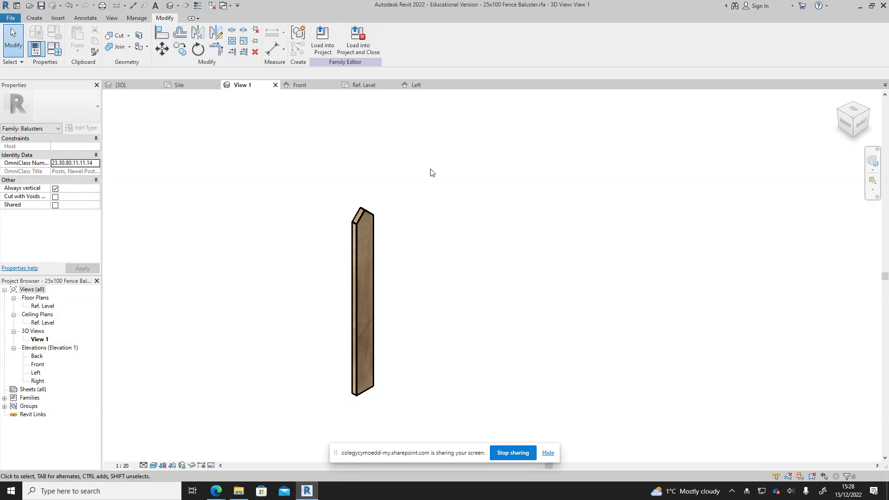
Step: Load the baluster family into wed practice.rvt and view the lower site boundary on the Site plan
left_click(328, 45)
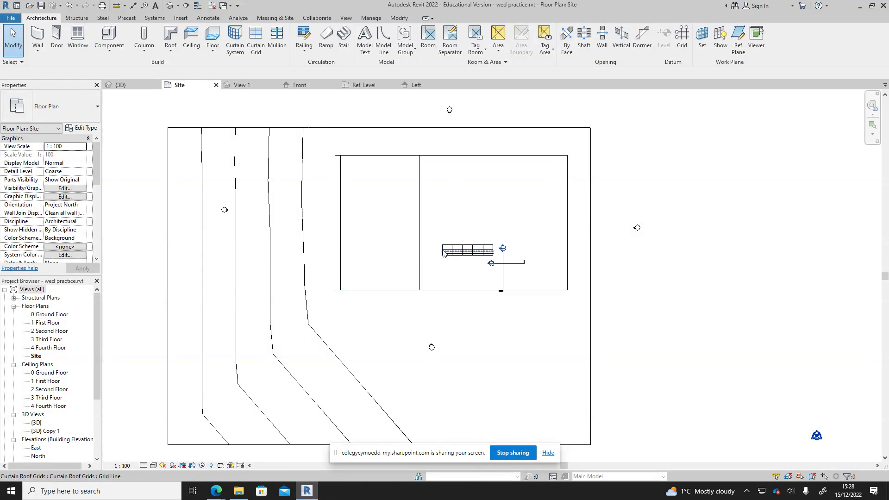
middle_click_drag(510, 397, 510, 314)
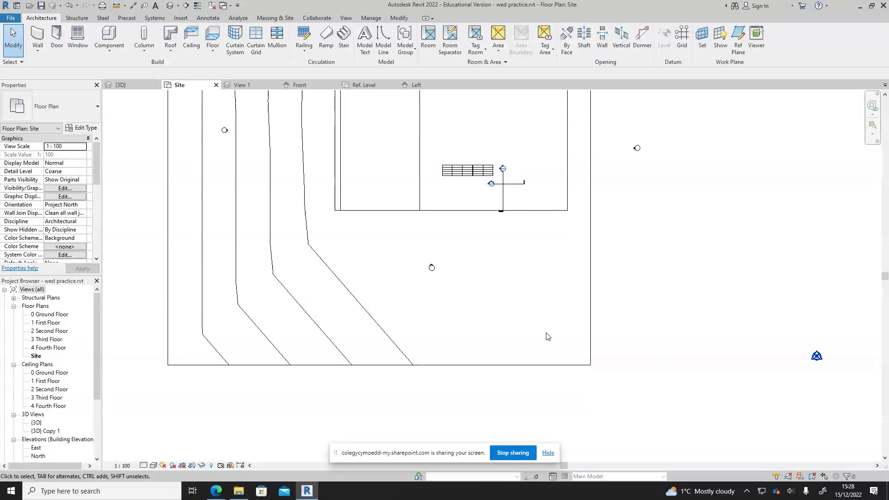
scroll(546, 336, "up", 2)
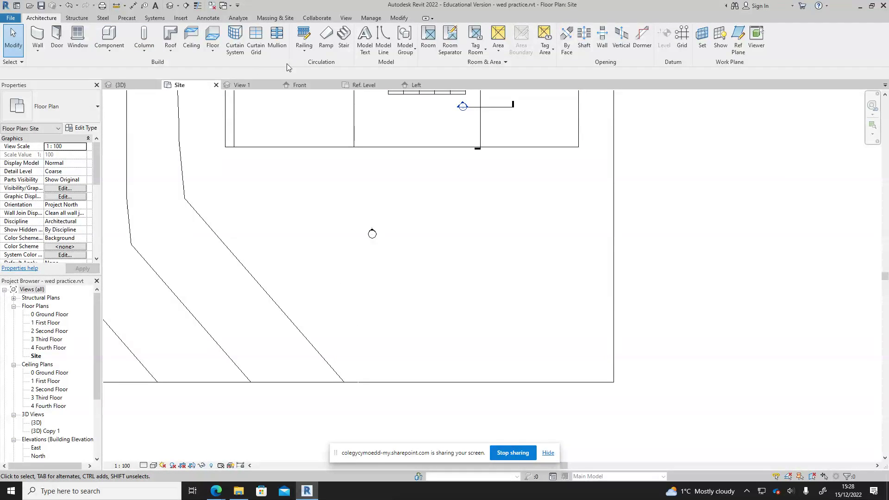
Step: Sketch a 900mm Pipe railing path along the bottom site edge and finish it
left_click(304, 49)
left_click(317, 67)
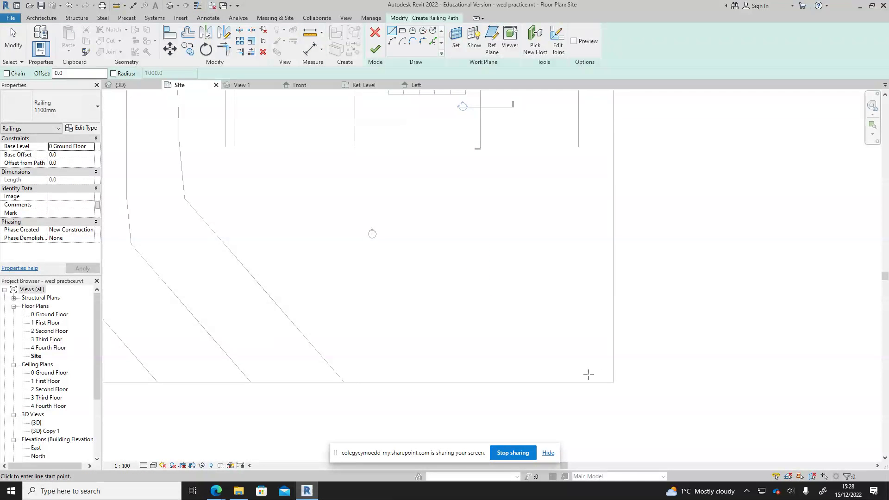
left_click(479, 374)
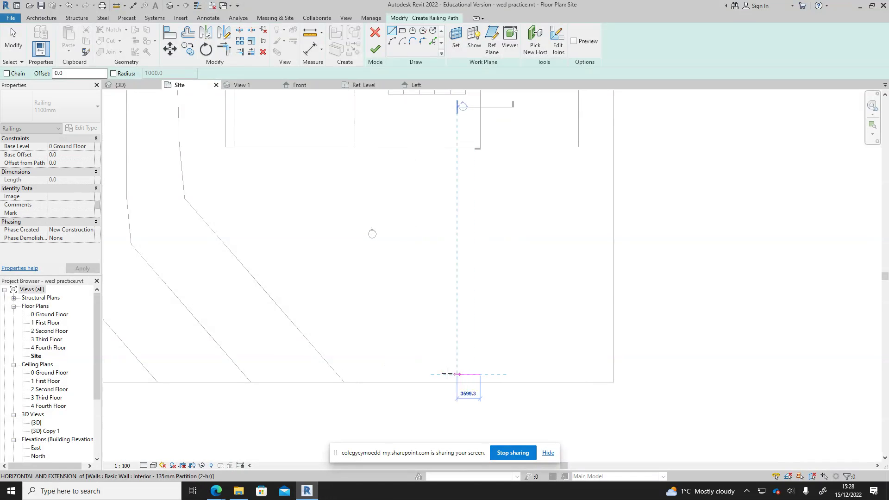
left_click(271, 370)
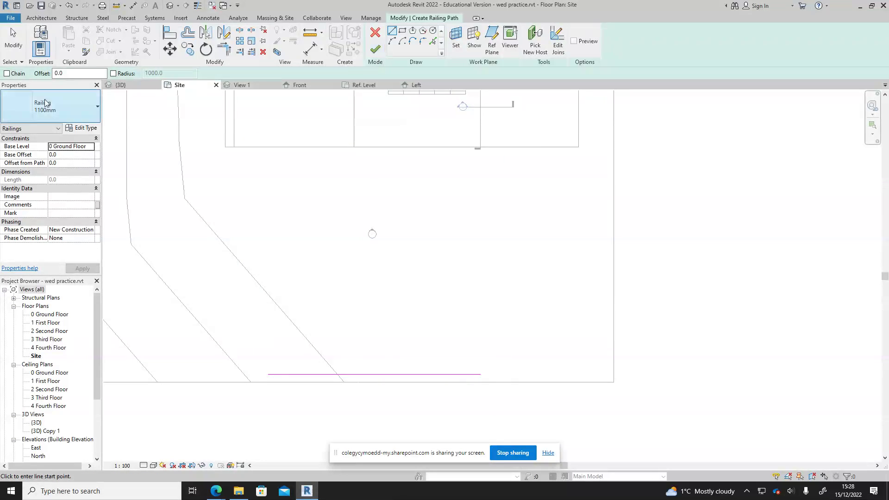
left_click(45, 110)
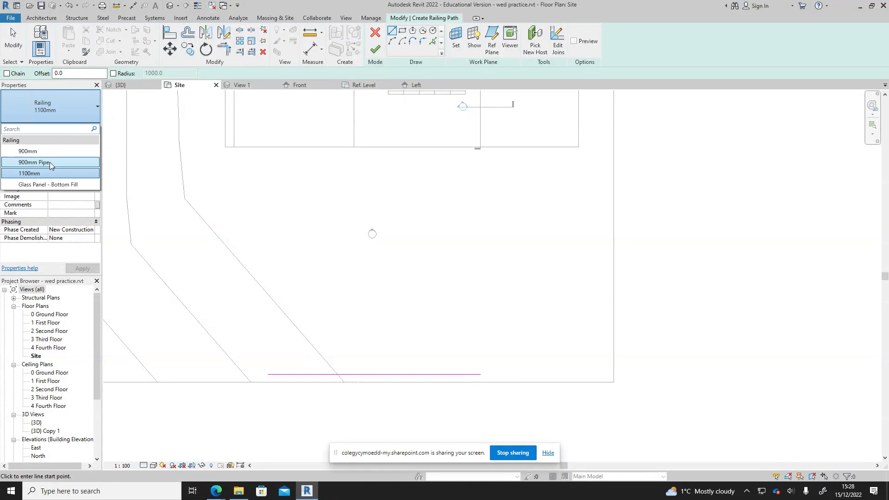
left_click(37, 163)
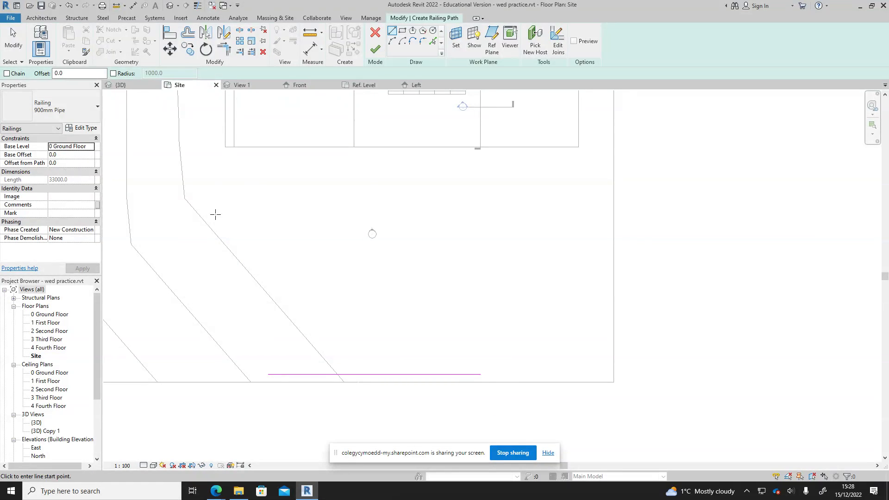
left_click(376, 50)
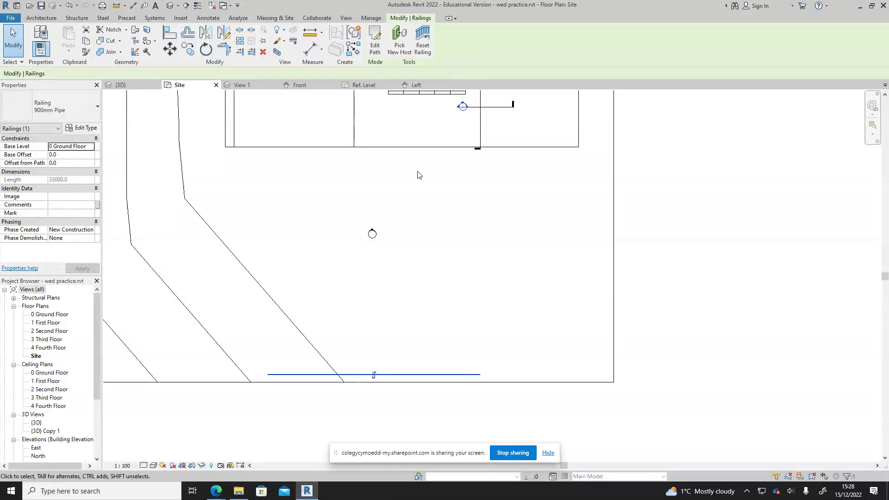
left_click(135, 86)
Step: Rehost the 900mm Pipe railing onto the topography surface so it follows the ground slope
scroll(444, 384, "up", 5)
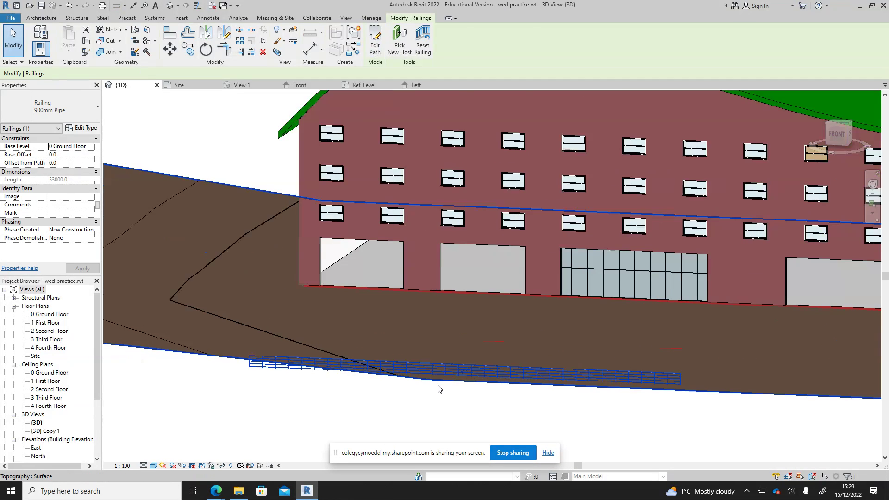
scroll(536, 401, "up", 2)
left_click(500, 411)
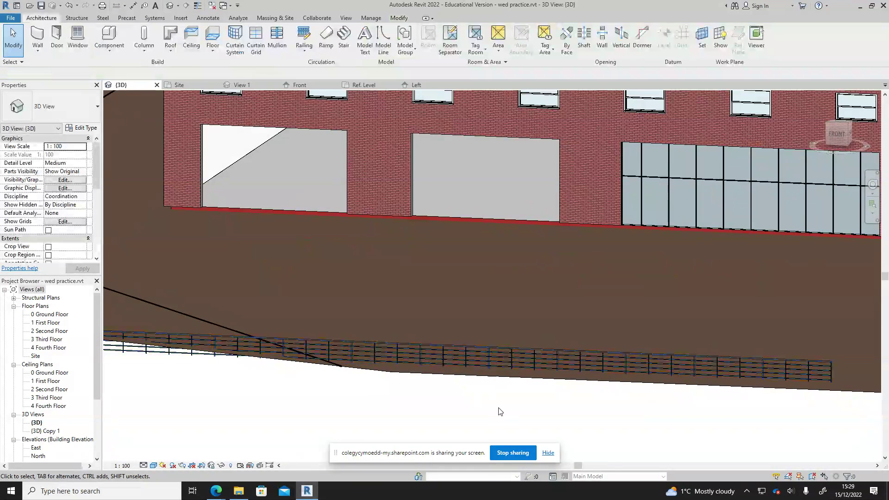
scroll(496, 411, "down", 3)
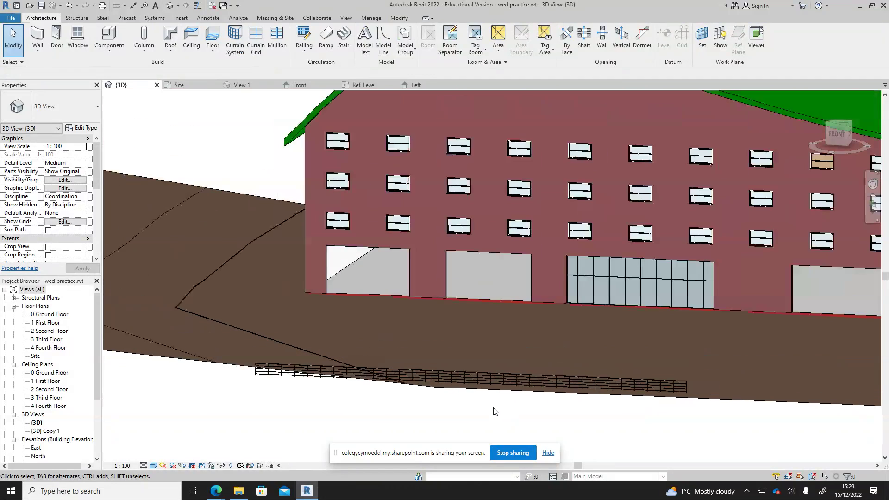
left_click(454, 374)
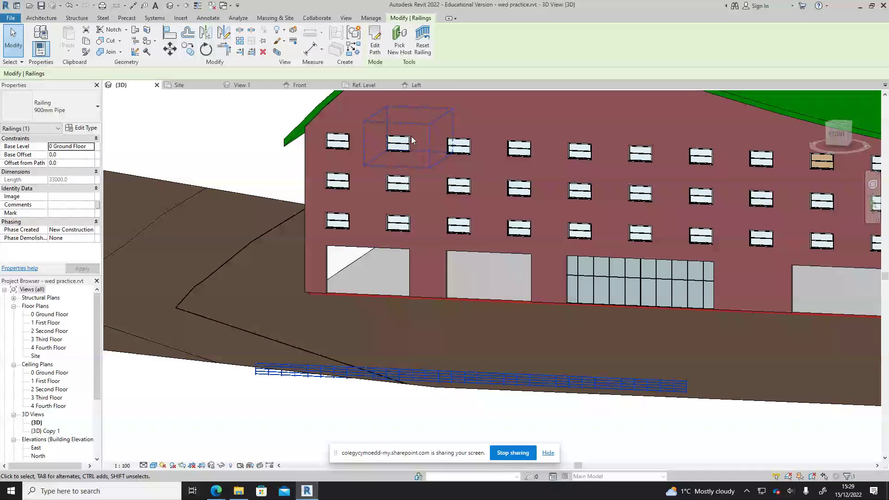
left_click(398, 45)
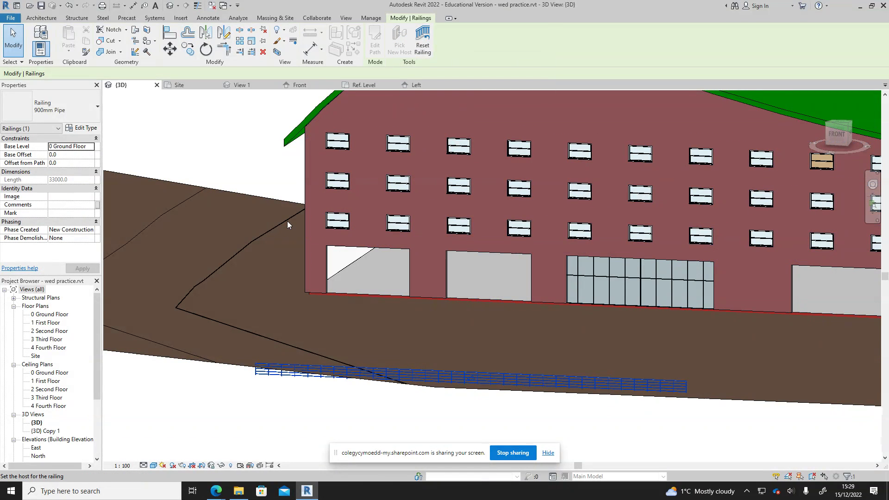
left_click(220, 367)
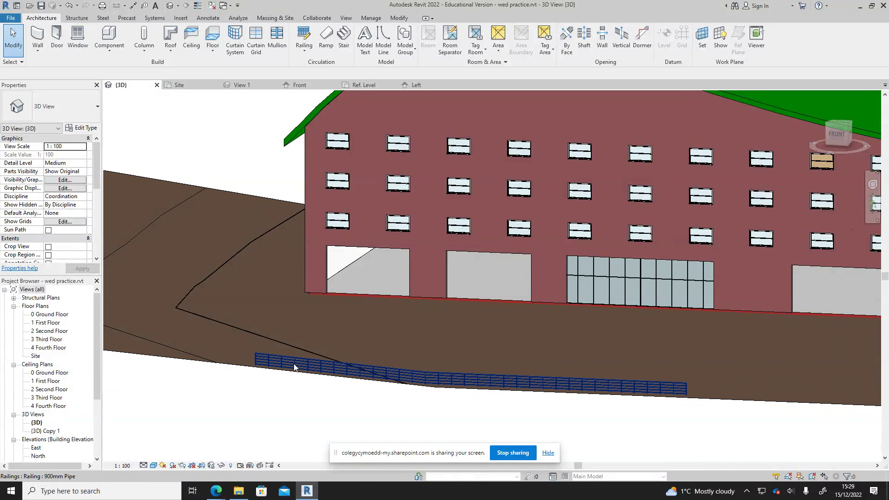
scroll(547, 400, "up", 3)
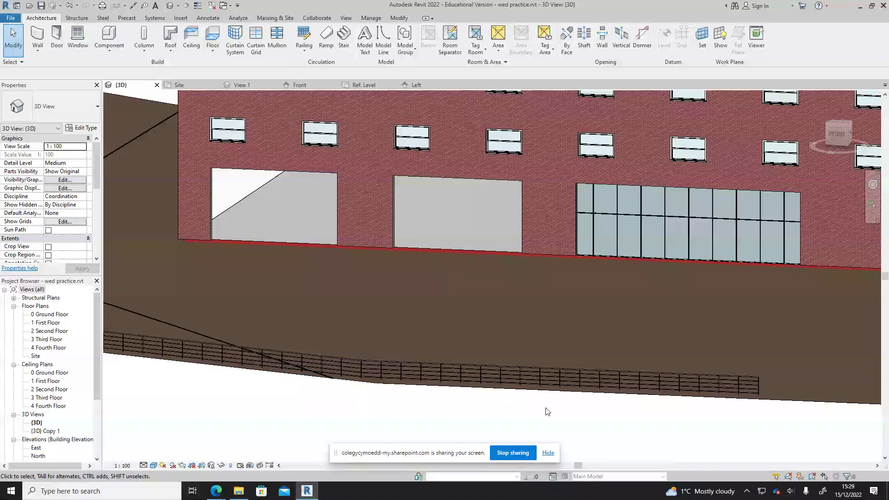
left_click(522, 377)
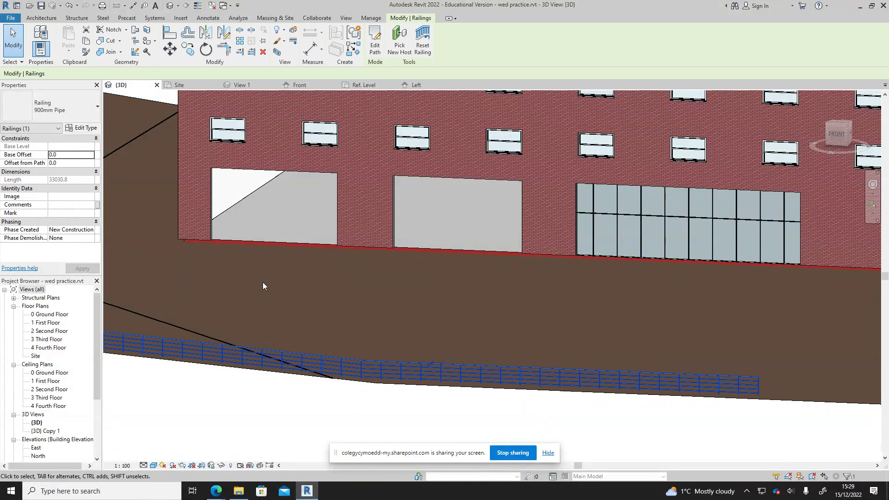
Step: Duplicate the 900mm Pipe railing type as 'Timber Fence' and open its Baluster Placement settings
left_click(81, 128)
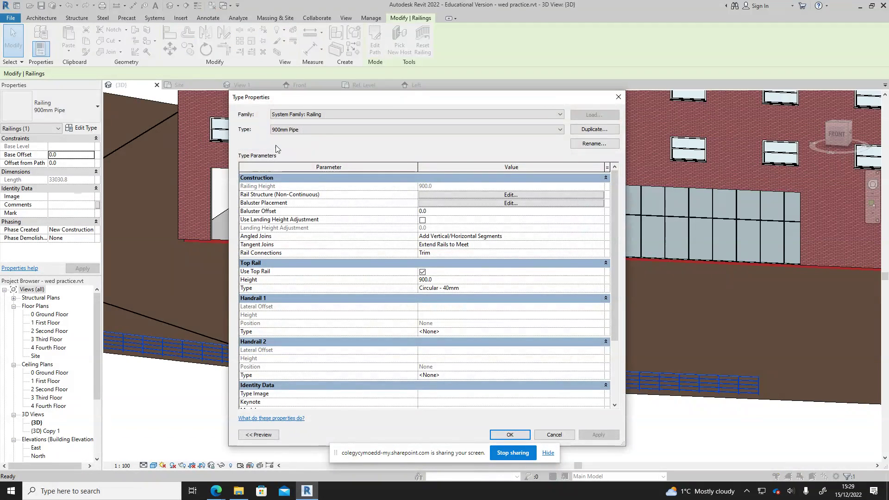
left_click(595, 129)
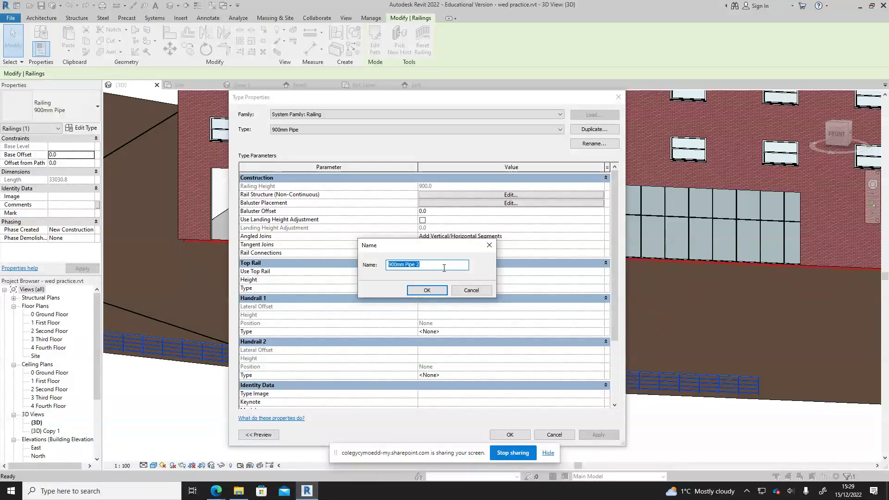
type("Timber")
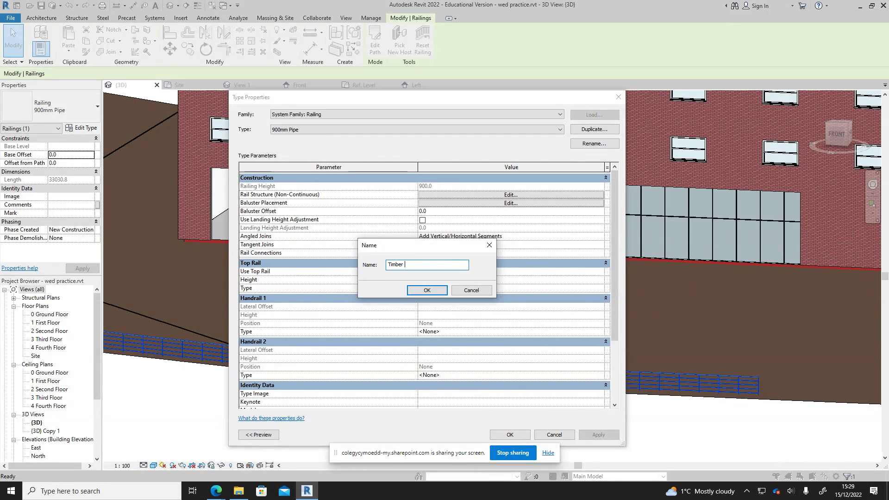
type(" Fence")
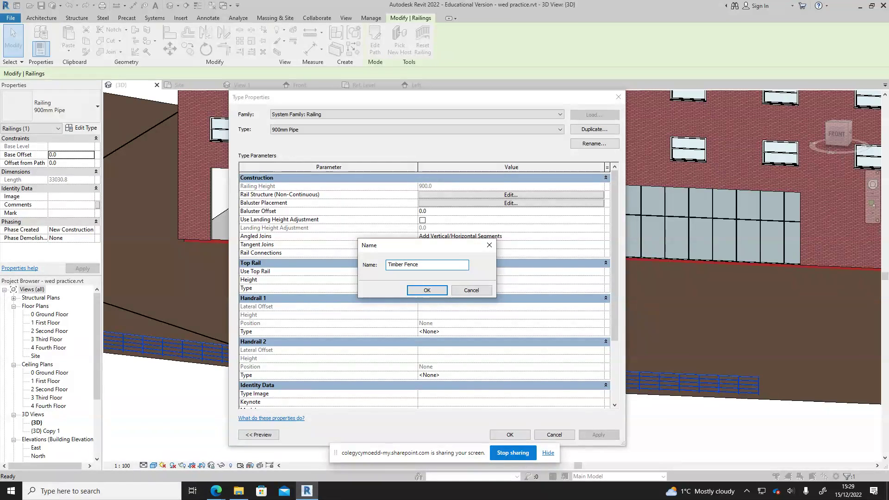
left_click(439, 291)
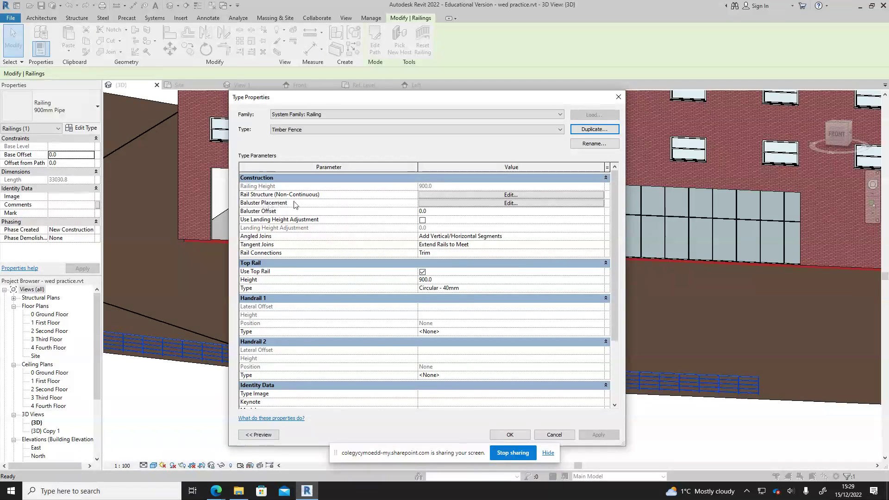
left_click(452, 203)
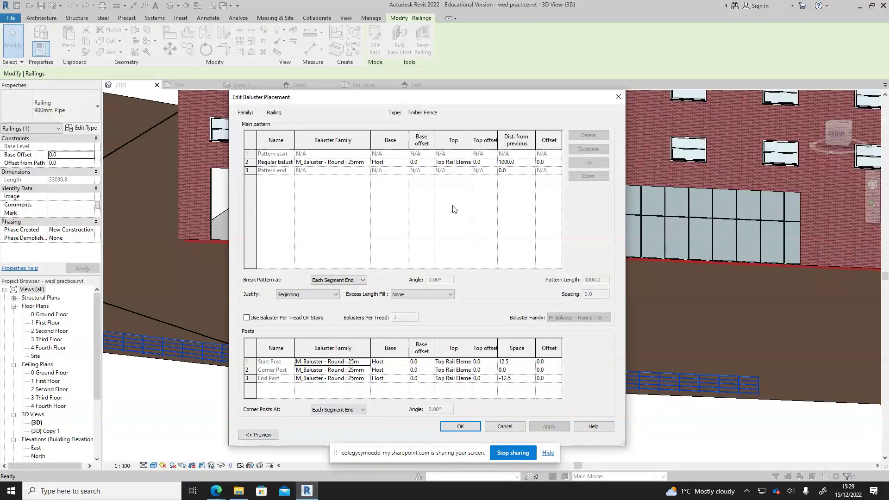
Step: Set the regular baluster family to 25x100 Fence Baluster
left_click(368, 163)
left_click(366, 163)
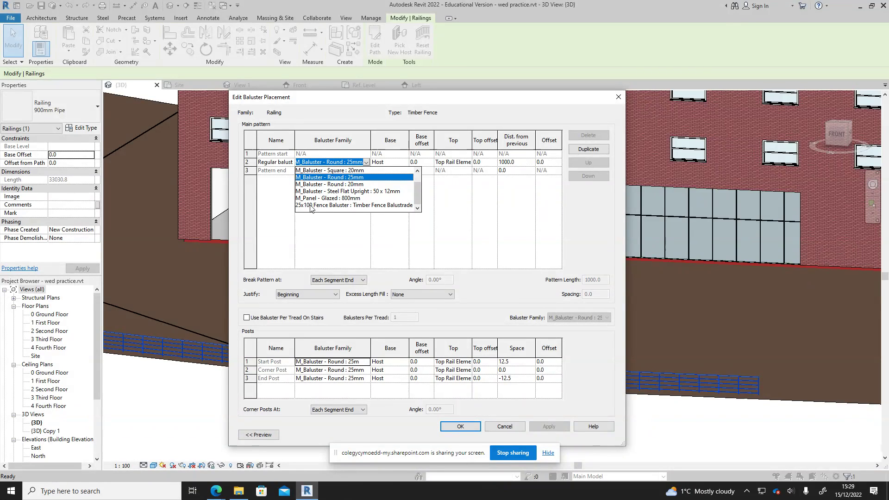
left_click(362, 206)
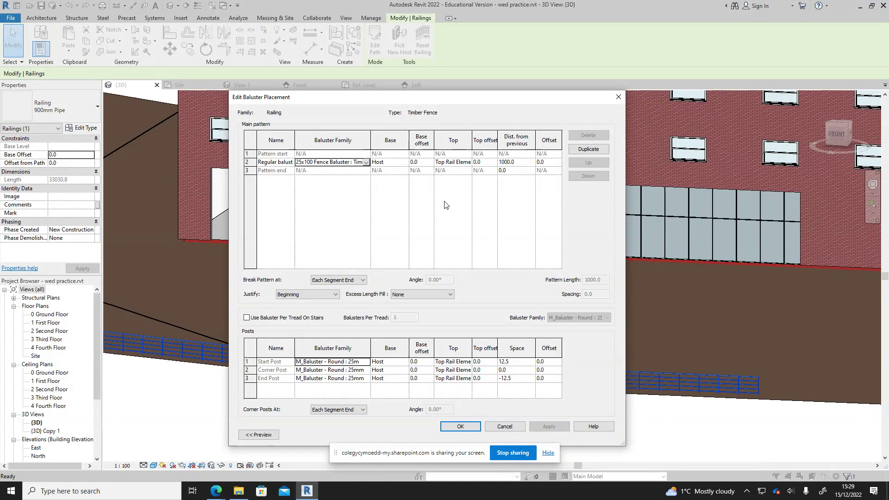
Step: Set the start, corner and end post families to None
left_click(369, 363)
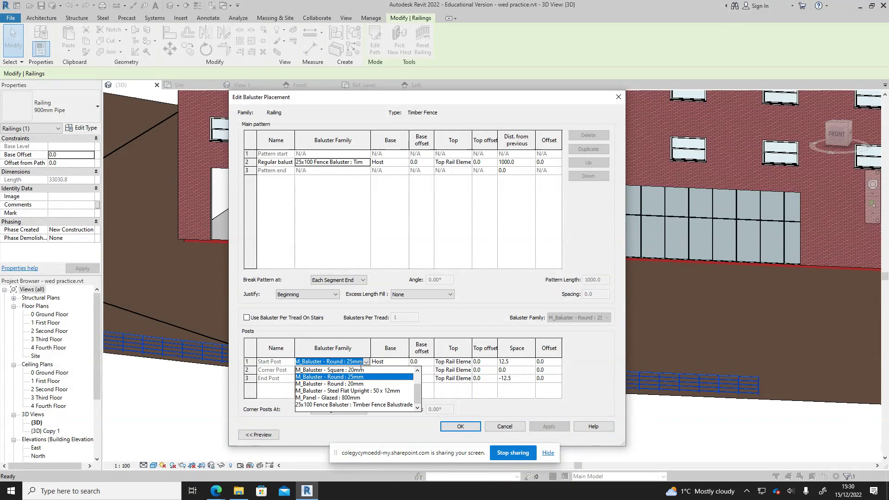
scroll(359, 380, "up", 1)
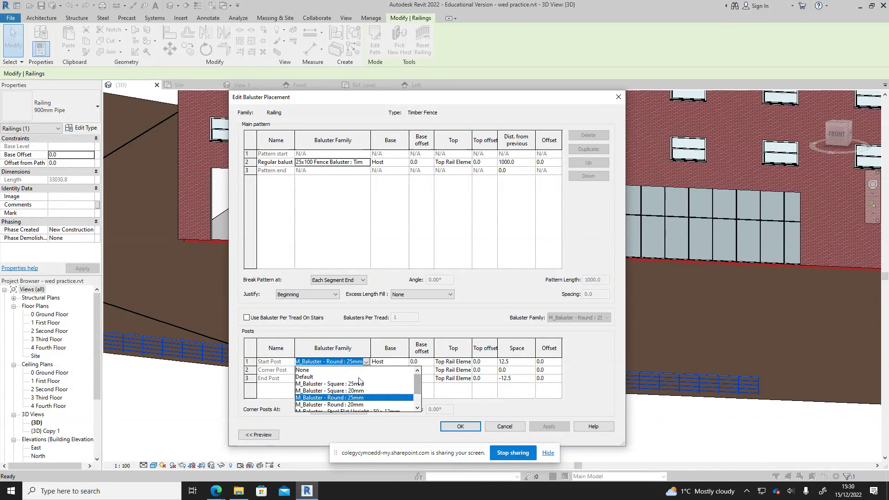
left_click(306, 370)
left_click(367, 370)
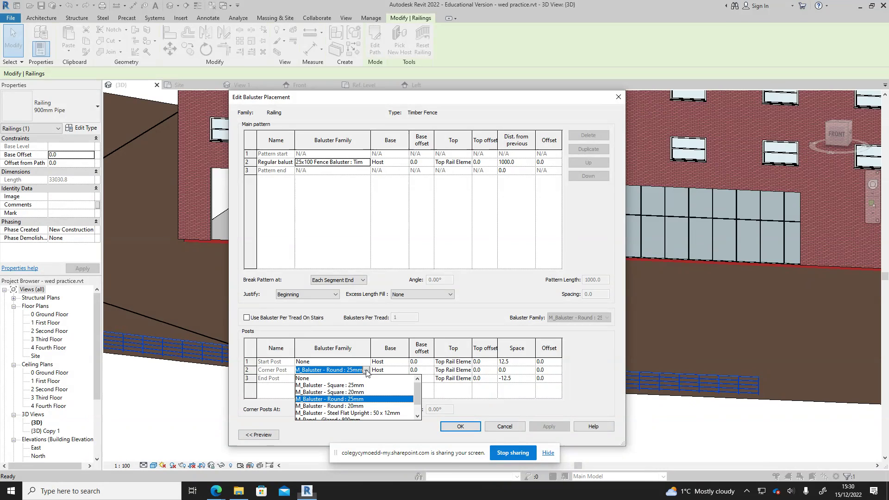
left_click(303, 379)
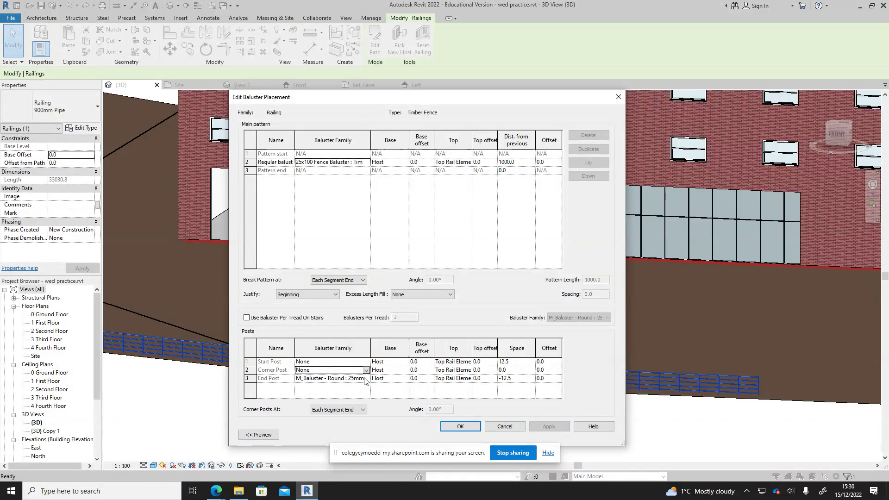
left_click(366, 379)
left_click(304, 387)
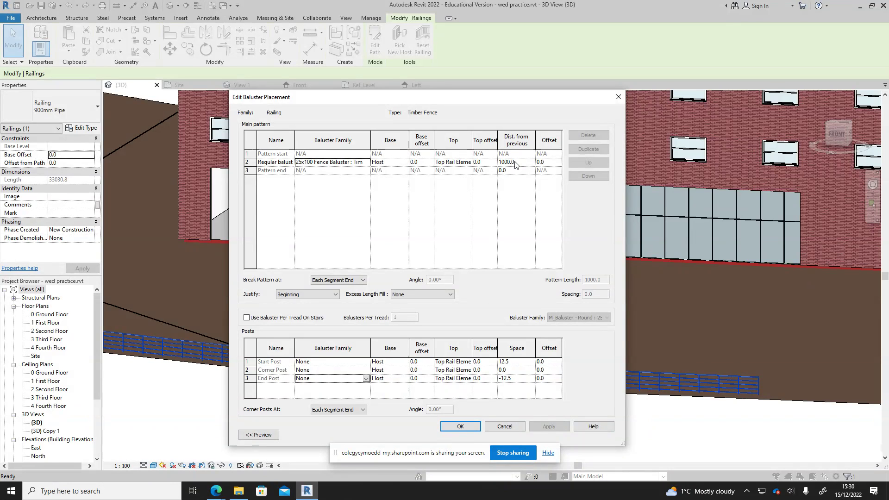
Step: Change the baluster spacing from 1000.0 to 75.0
left_click(515, 163)
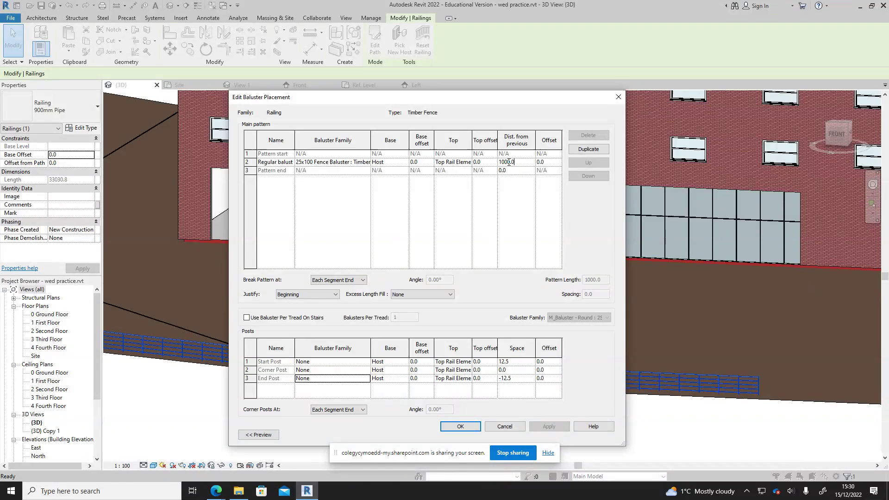
key("BackSpace")
left_click(519, 170)
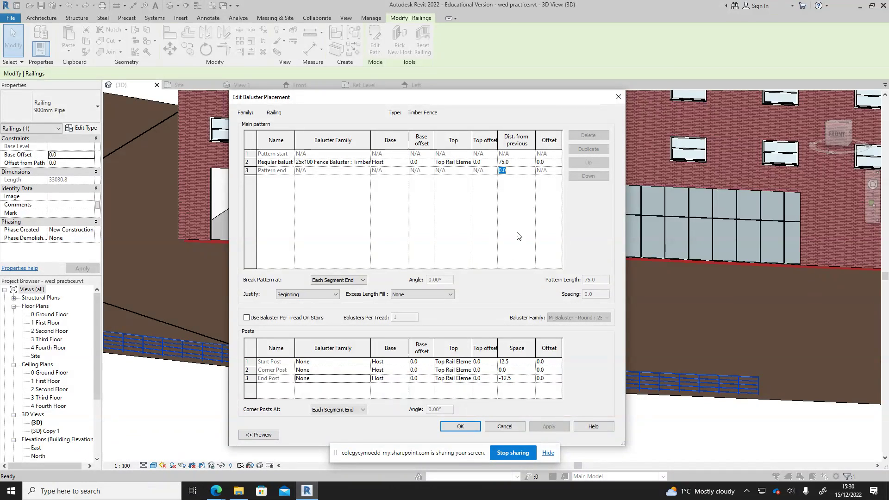
Step: Confirm the baluster placement, turn off Use Top Rail, and apply the picket layout to the fence
left_click(461, 426)
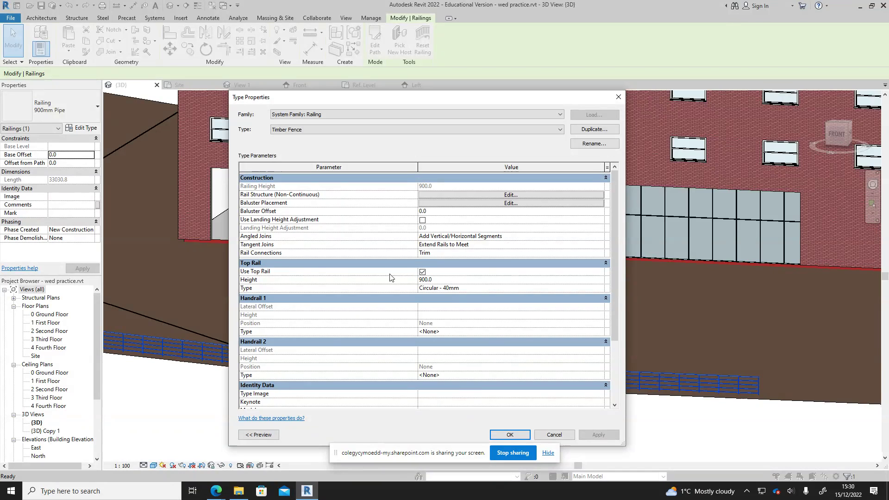
left_click(423, 272)
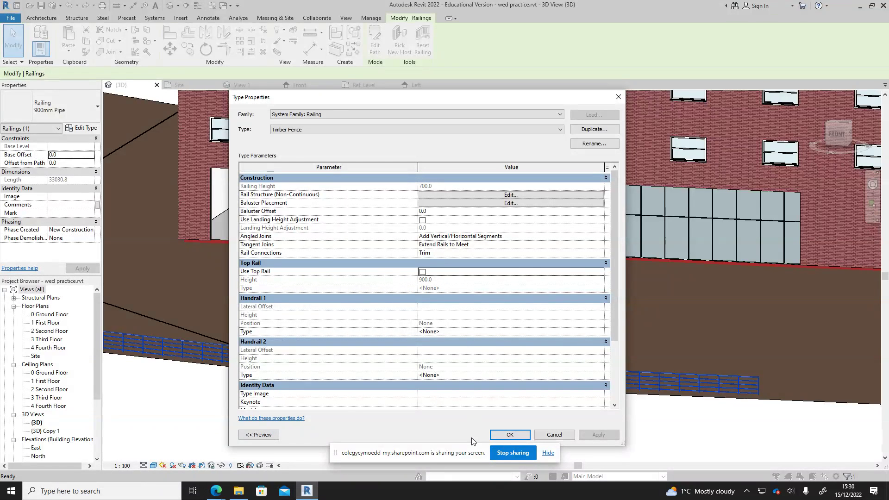
left_click(508, 435)
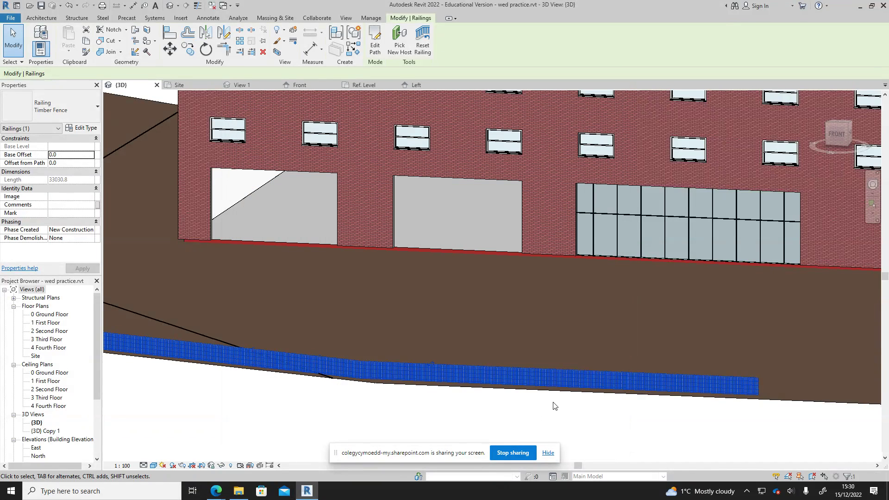
scroll(555, 406, "up", 5)
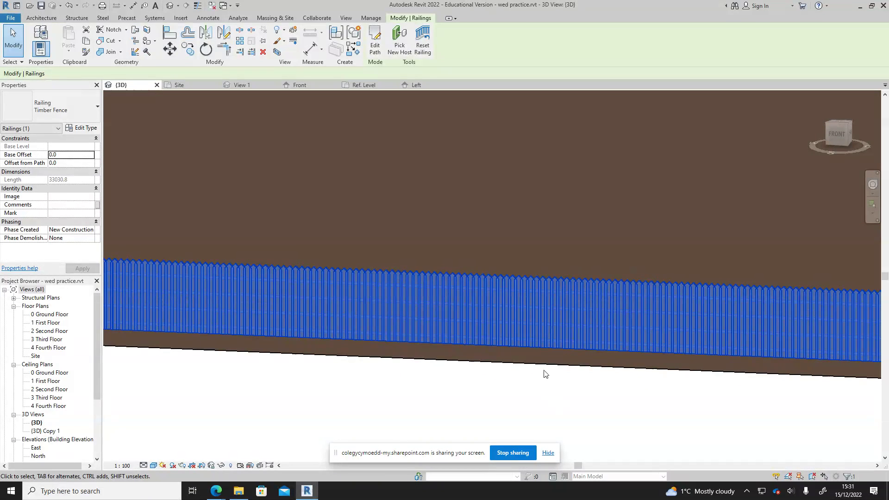
scroll(544, 374, "up", 3)
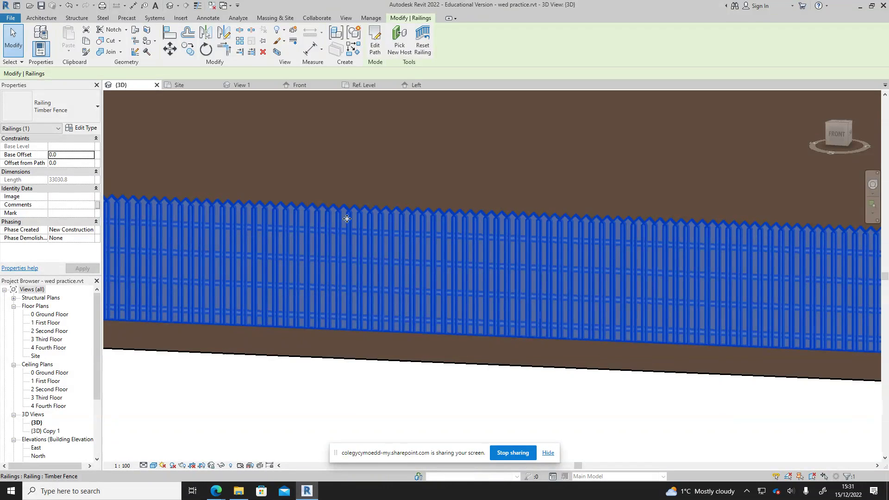
left_click(86, 129)
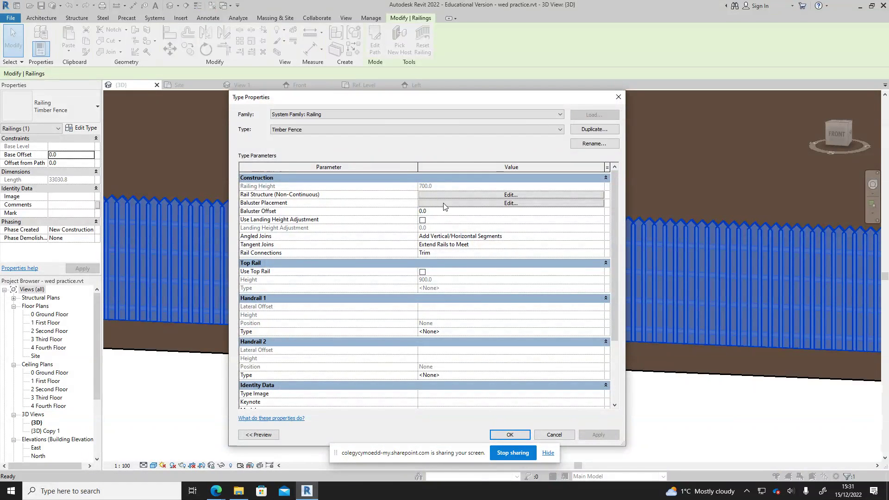
left_click(443, 204)
left_click(511, 163)
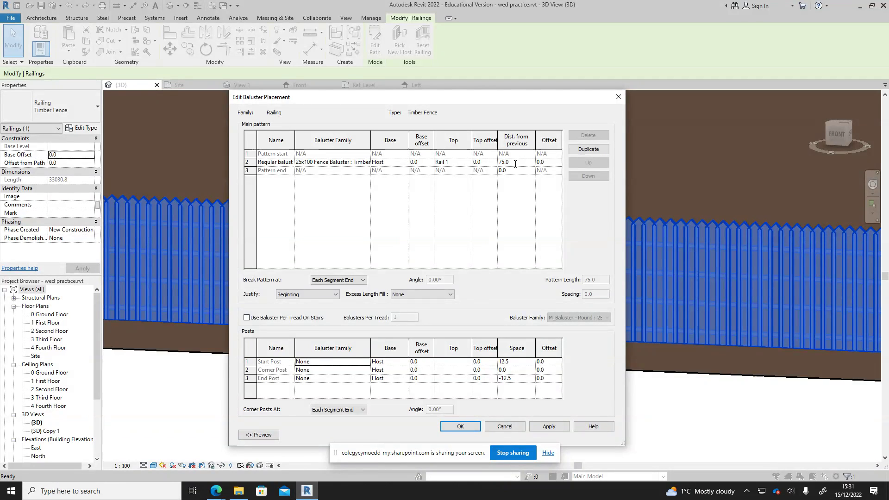
left_click(471, 430)
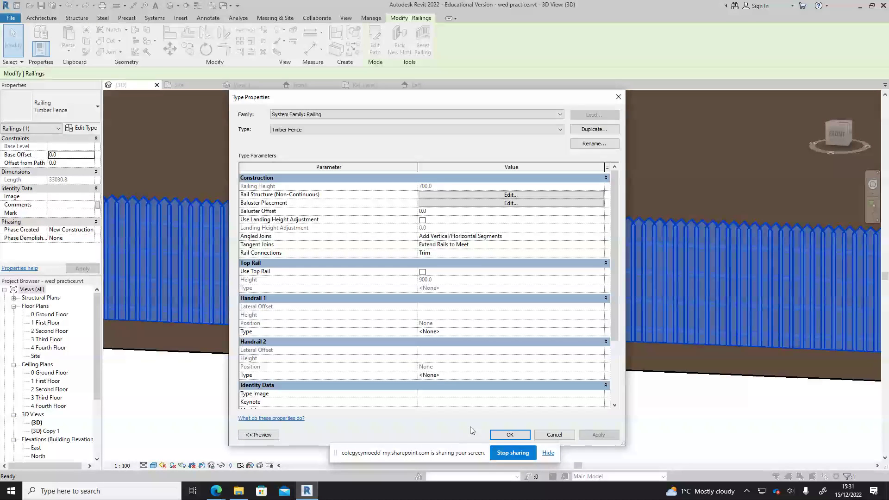
left_click(508, 434)
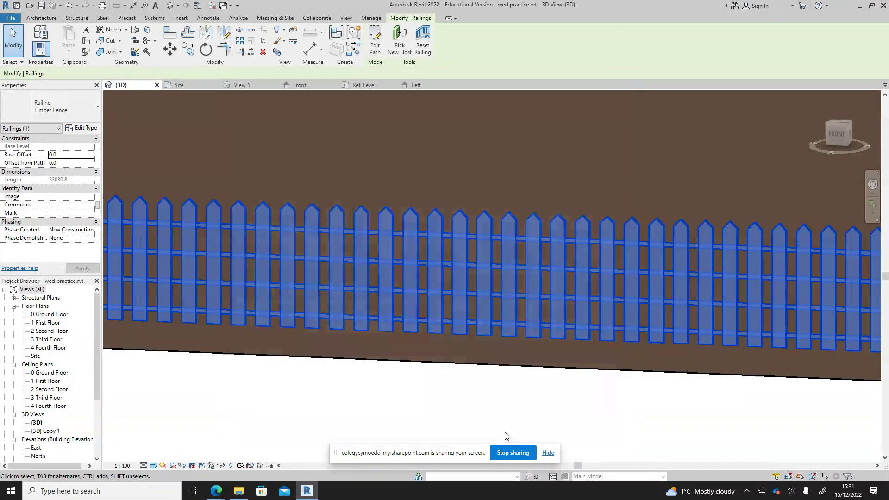
left_click(463, 398)
scroll(469, 385, "down", 3)
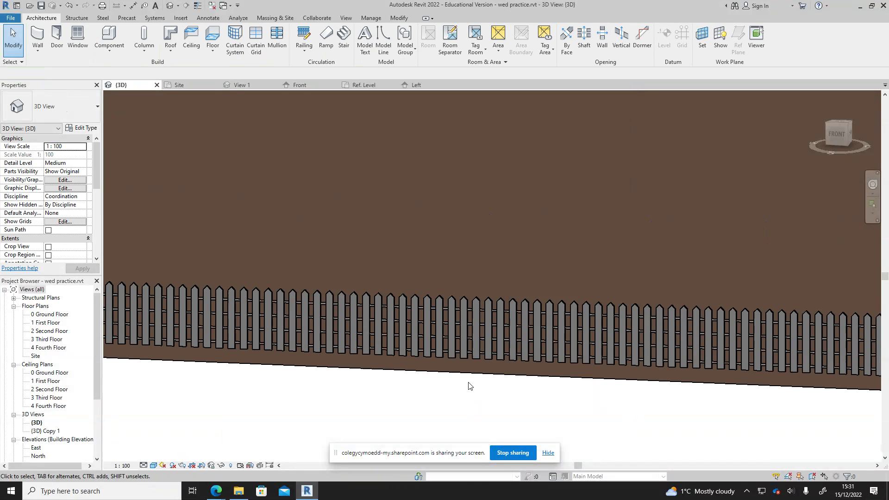
scroll(474, 389, "down", 2)
scroll(476, 393, "up", 4)
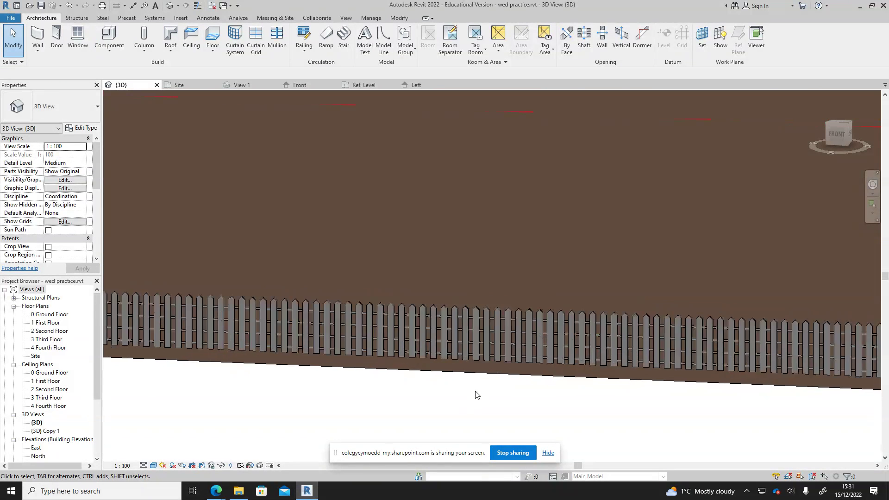
scroll(477, 394, "up", 1)
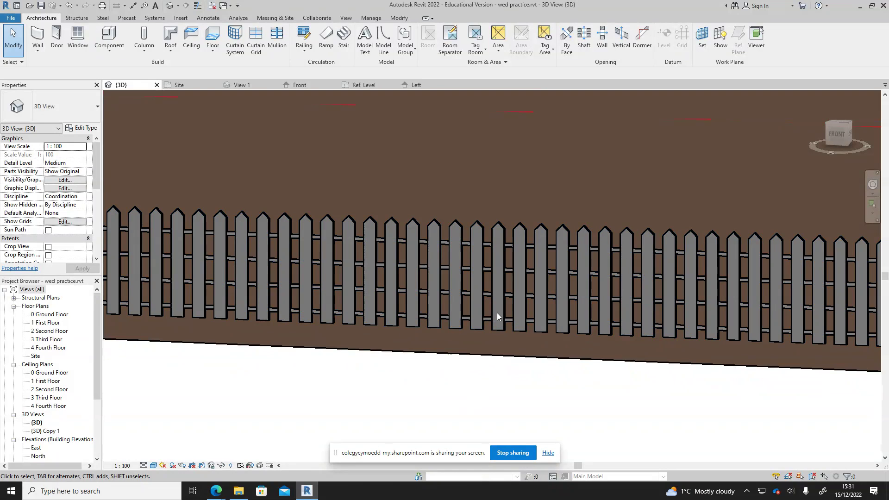
scroll(565, 323, "down", 5)
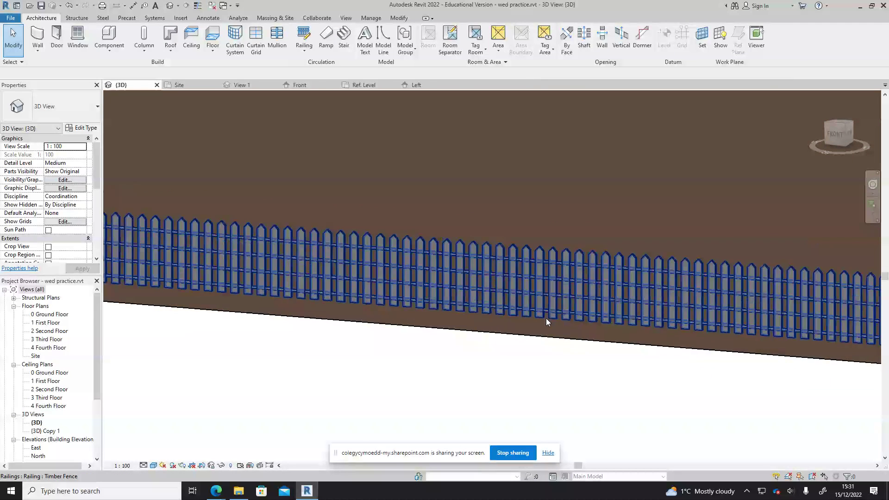
mouse_move(546, 318)
middle_mouse_down("shift")
mouse_move(601, 359)
mouse_move(515, 363)
mouse_move(575, 352)
middle_mouse_up("shift")
scroll(507, 262, "up", 4)
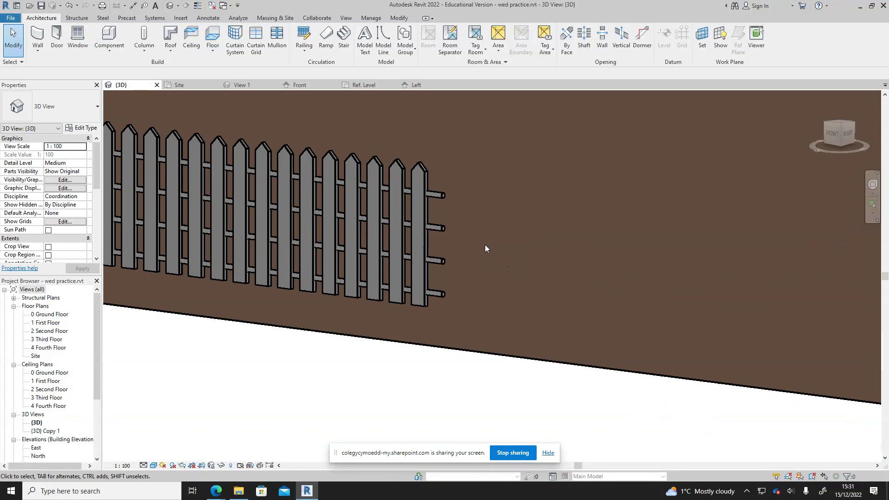
left_click(443, 196)
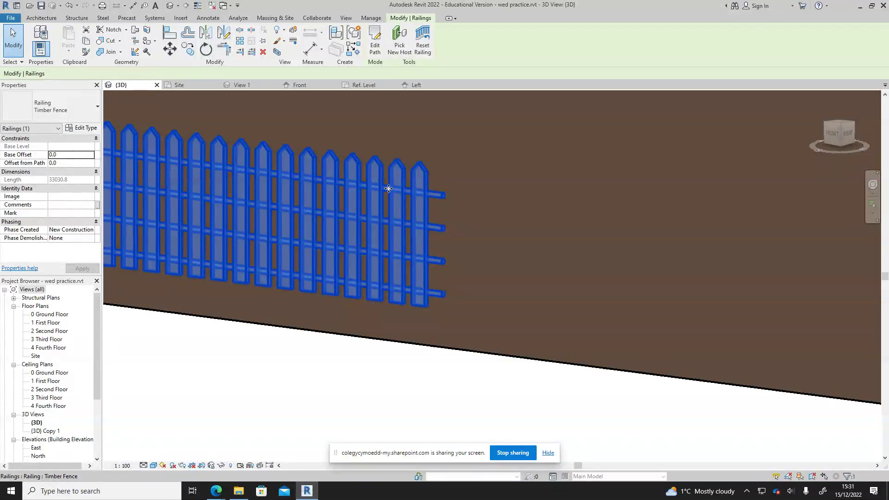
left_click(356, 364)
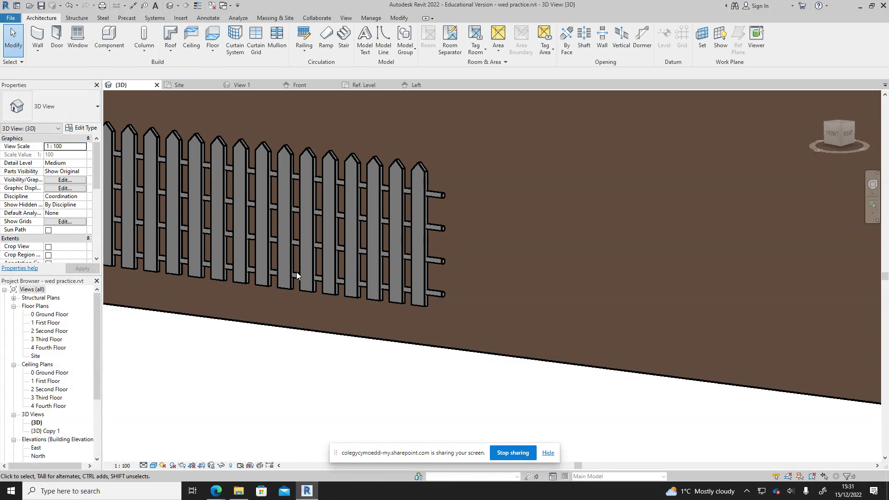
Step: Create a new family from the Metric Profile-Rail.rft template
left_click(10, 18)
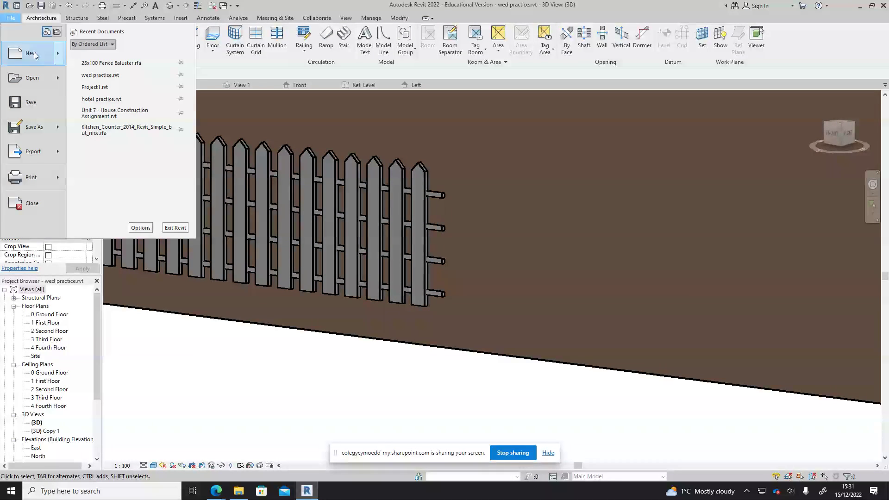
mouse_move(59, 59)
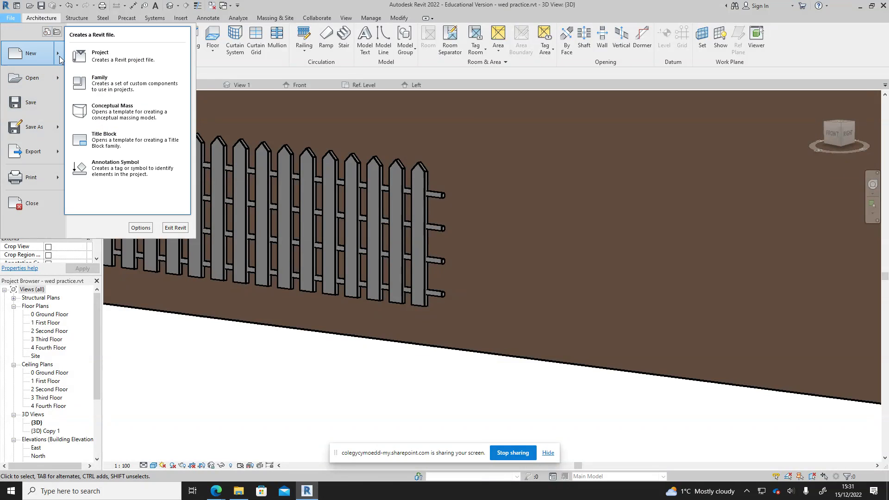
left_click(99, 83)
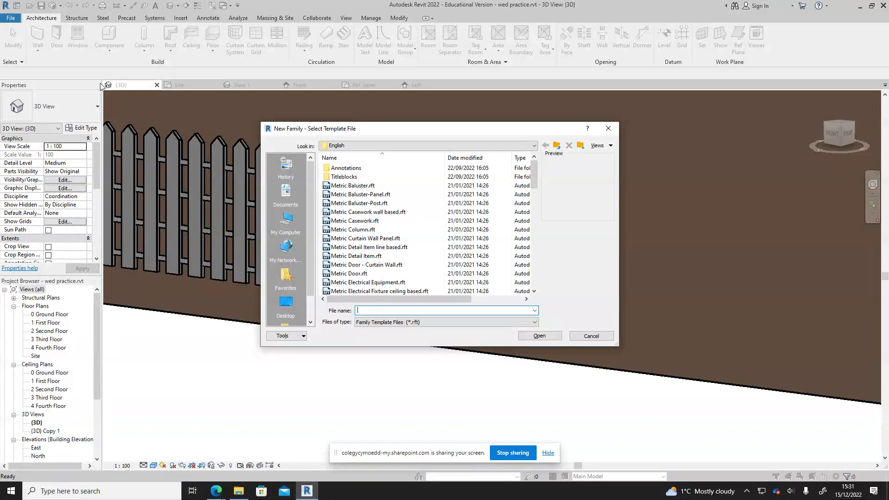
left_click_drag(532, 177, 533, 243)
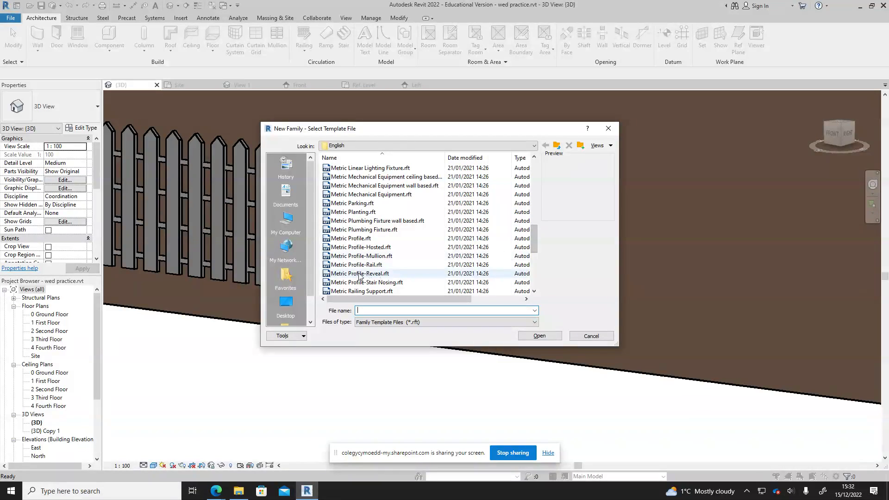
left_click(377, 267)
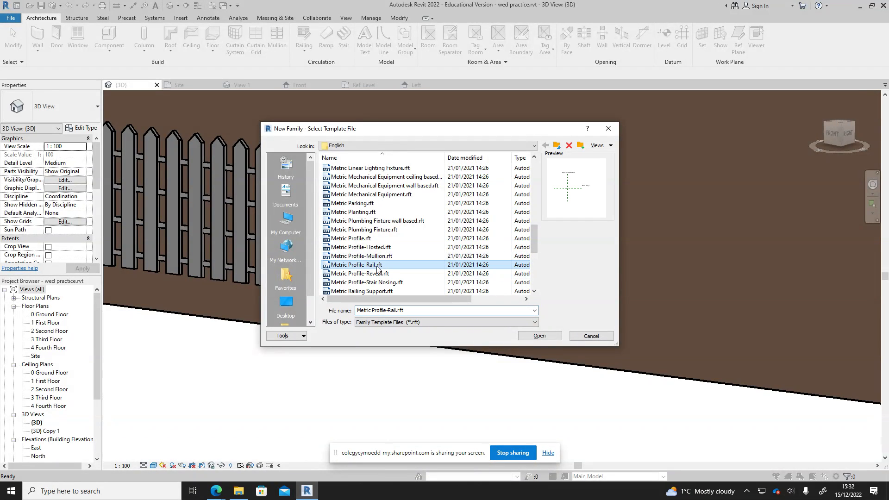
left_click(540, 336)
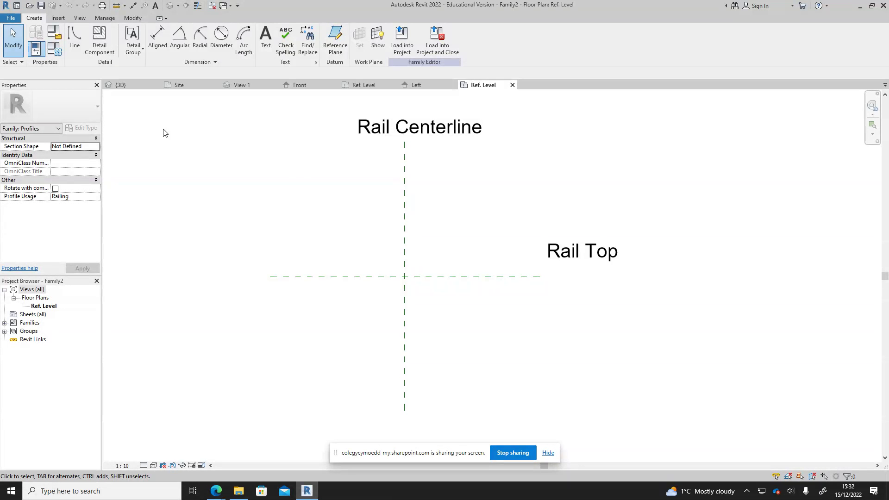
Step: Sketch a rectangle on the rail centerline and set its width to 25
left_click(75, 38)
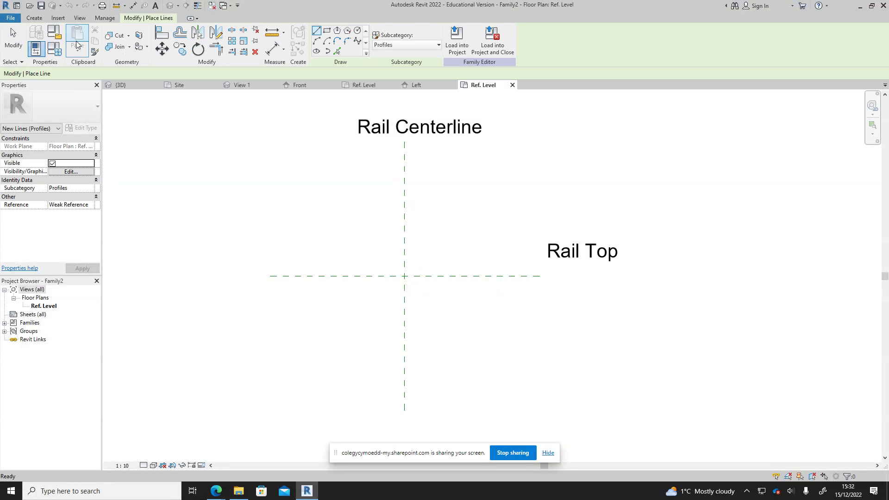
left_click(327, 31)
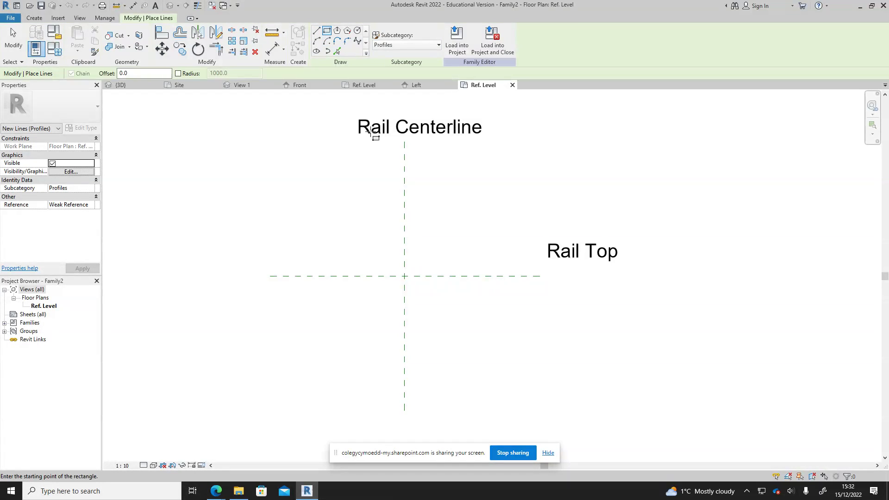
left_click(404, 306)
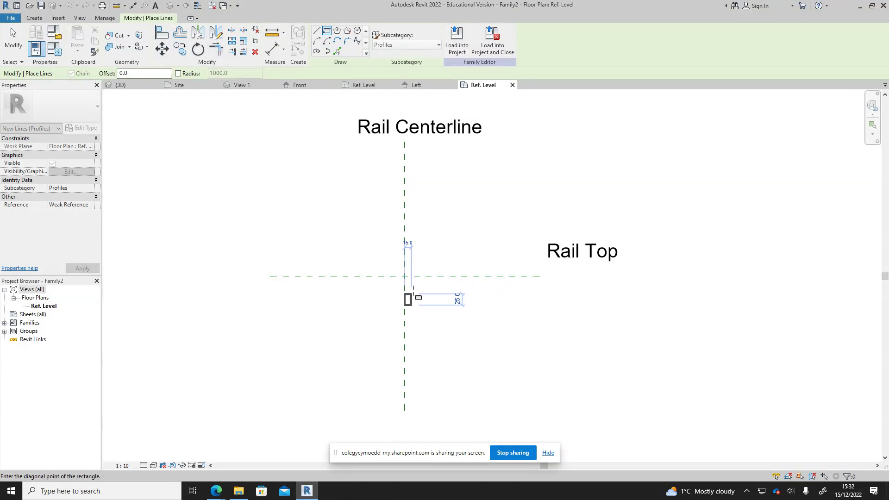
left_click(419, 247)
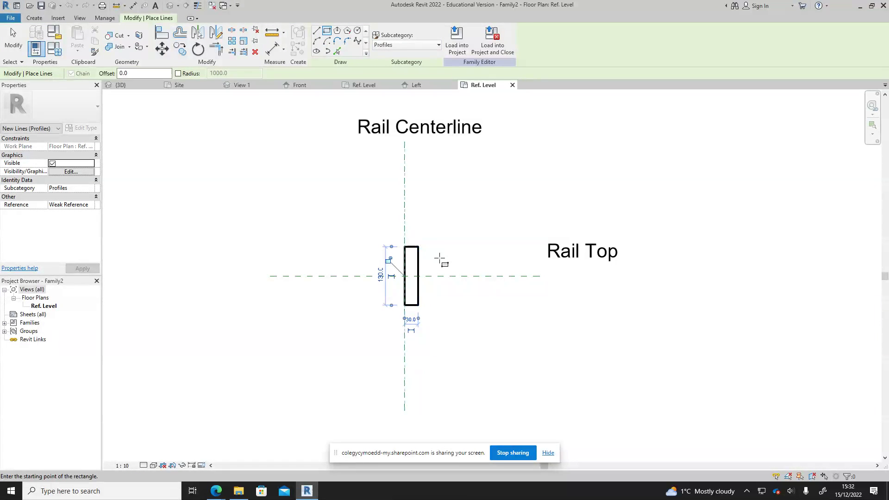
scroll(433, 271, "up", 3)
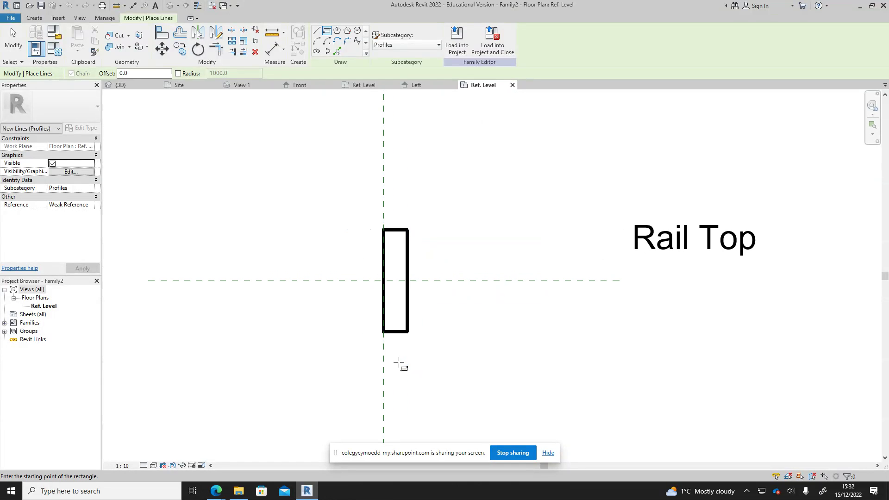
key("Escape")
key("Escape")
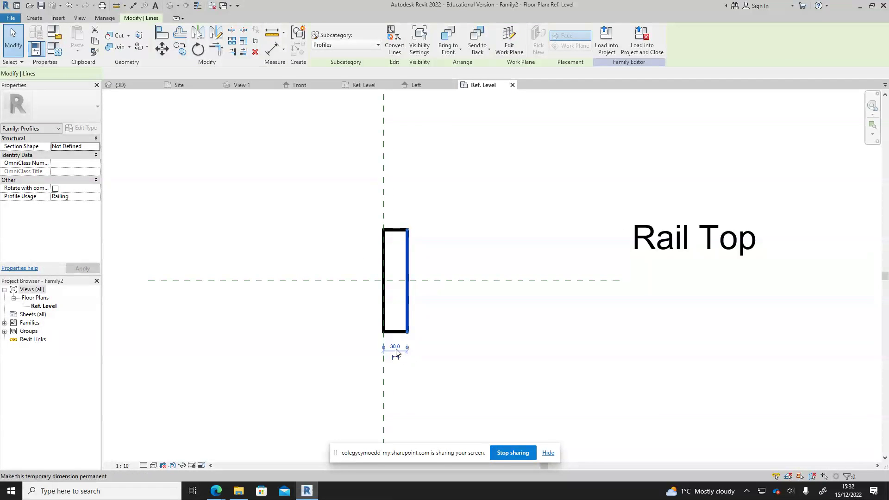
left_click(407, 332)
left_click(395, 357)
type("25")
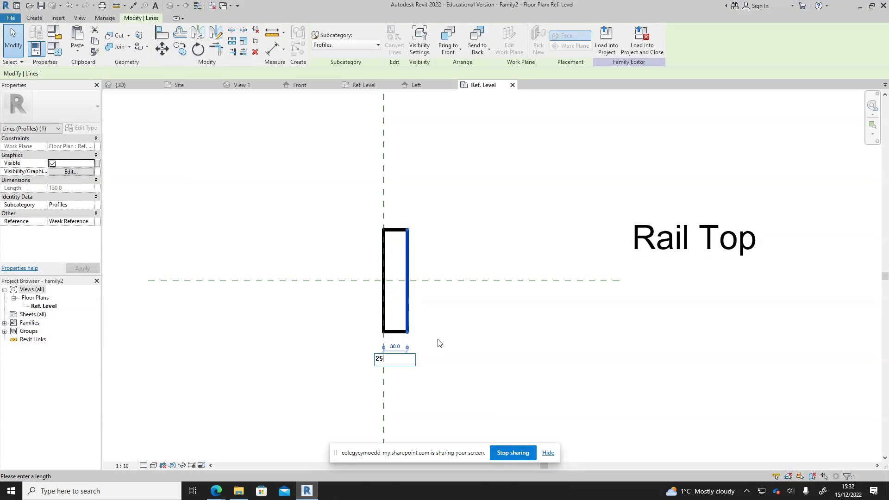
key("Return")
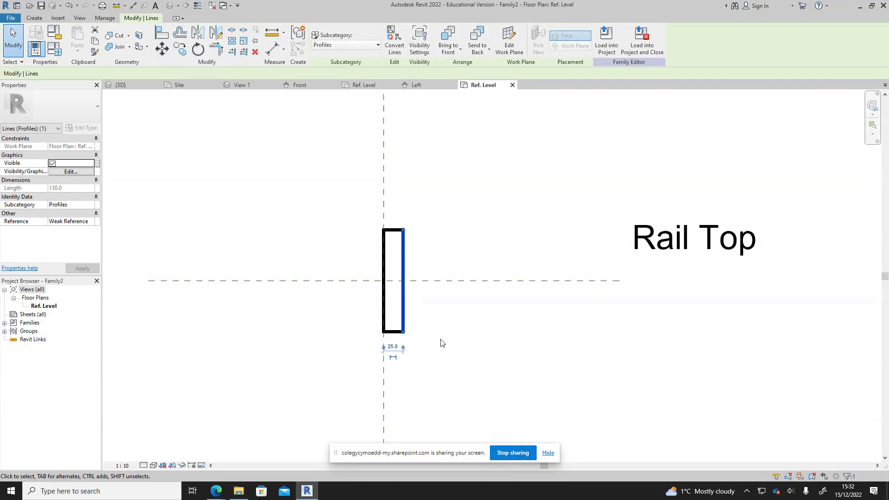
Step: Place the rectangle's bottom edge 37.5 below and top edge 37.5 above Rail Top
left_click(390, 332)
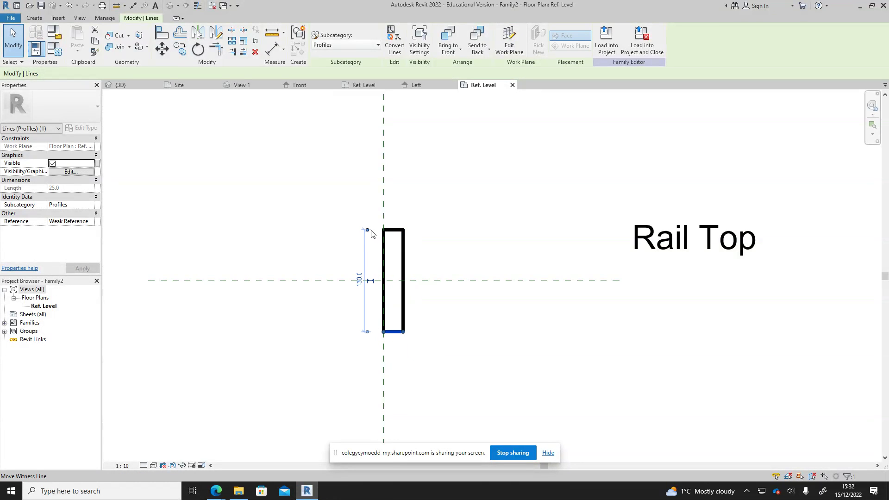
left_click_drag(367, 230, 368, 281)
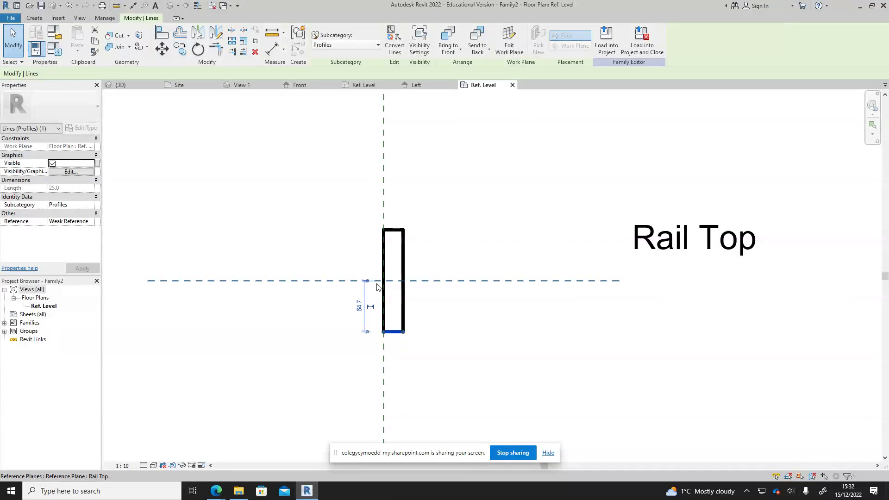
left_click(360, 306)
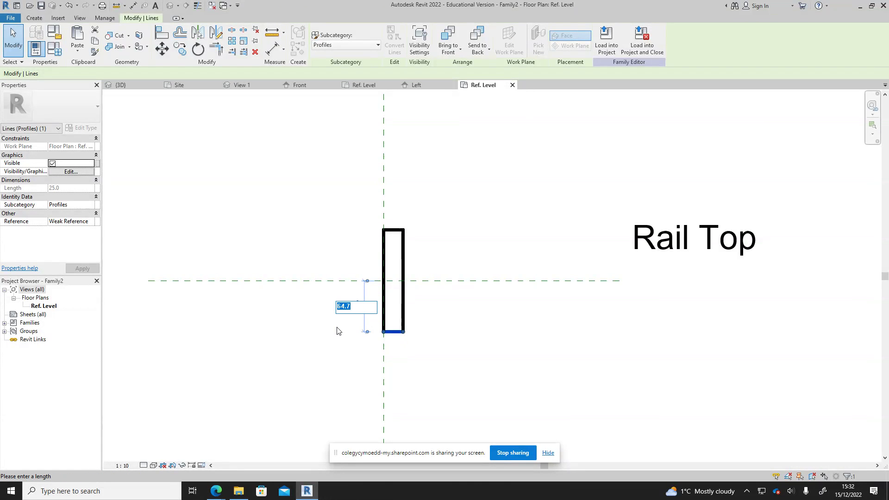
type("37.5")
key("Return")
left_click(392, 230)
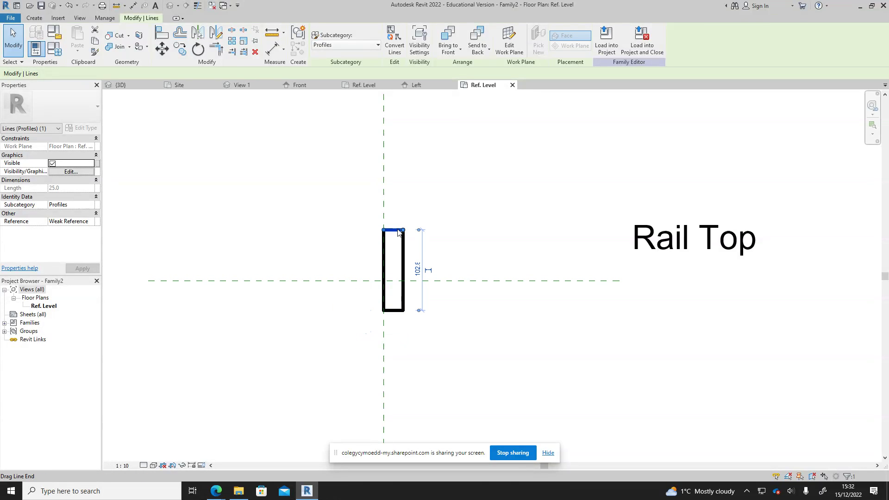
left_click_drag(418, 310, 415, 284)
left_click(417, 255)
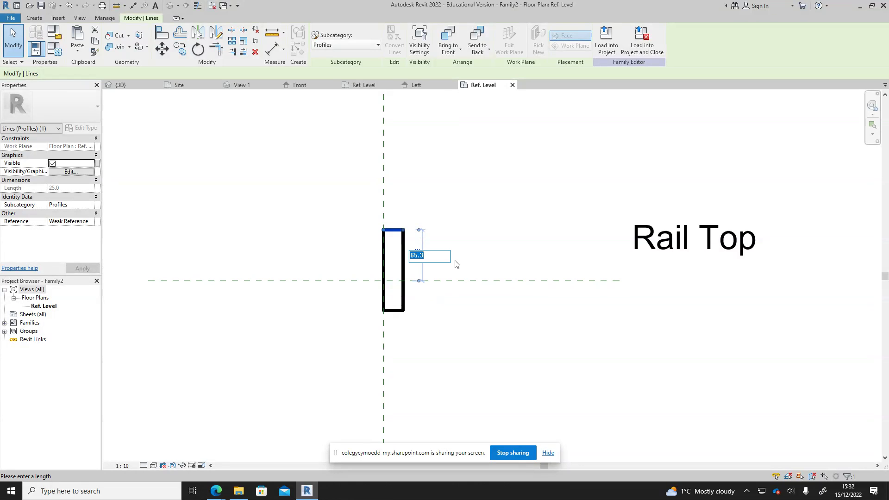
type("37.5")
key("Return")
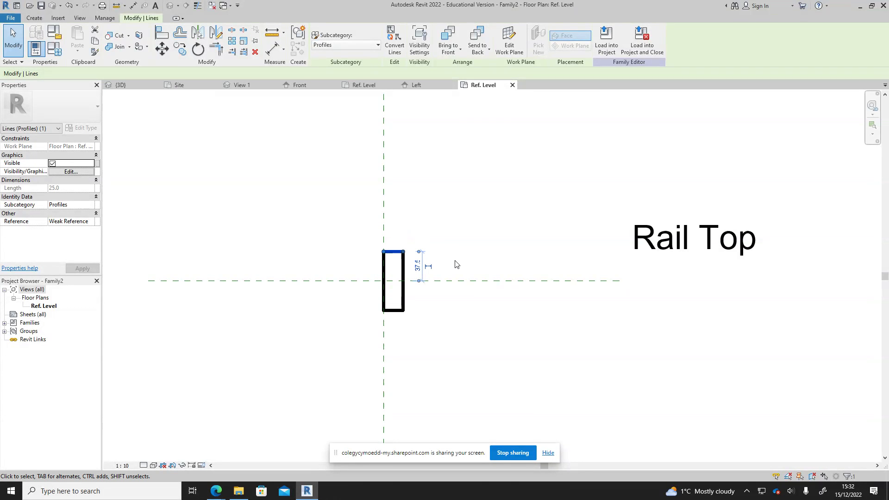
left_click(456, 322)
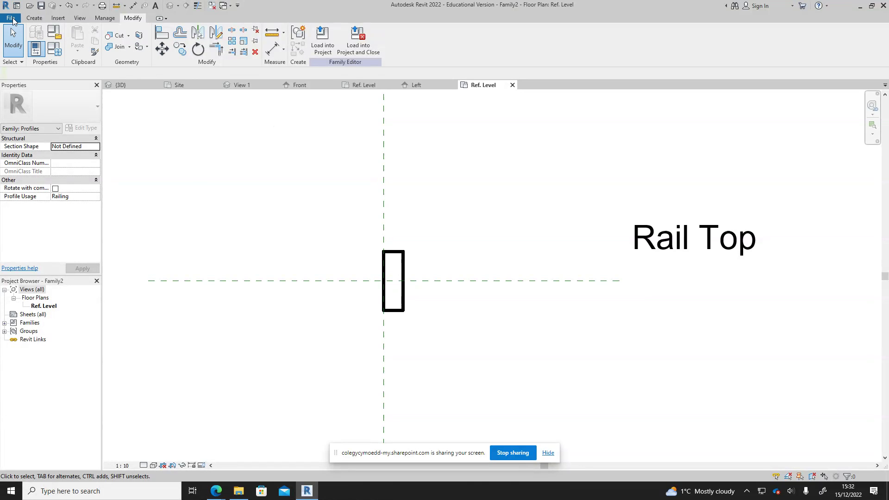
left_click(53, 51)
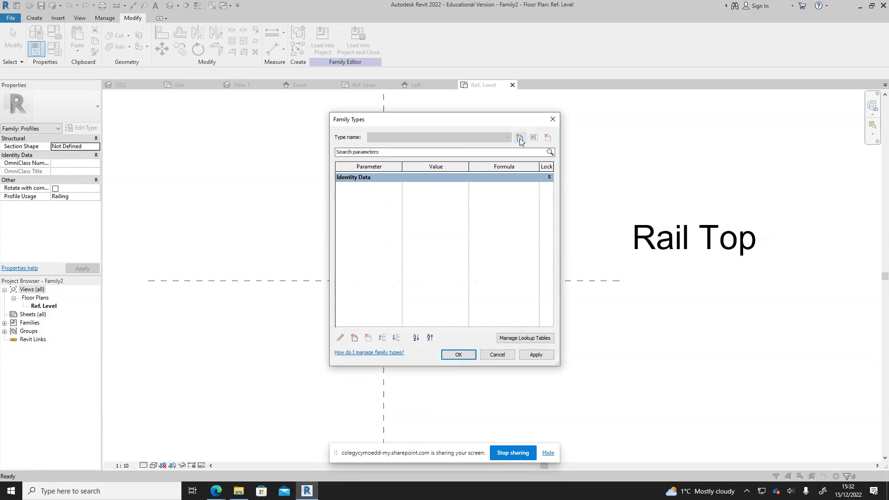
Step: Add a new family type named 'Timer rail 25x75' and close Family Types
left_click(519, 138)
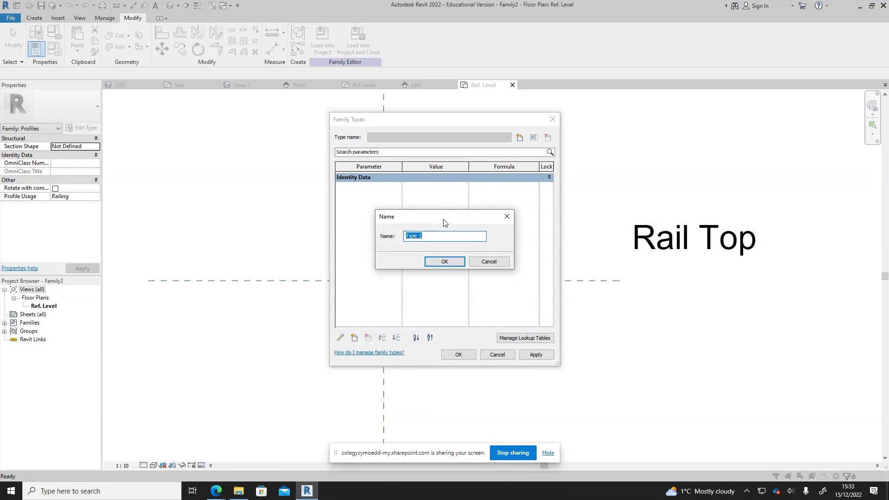
type("Timer rail 25x75")
left_click(444, 261)
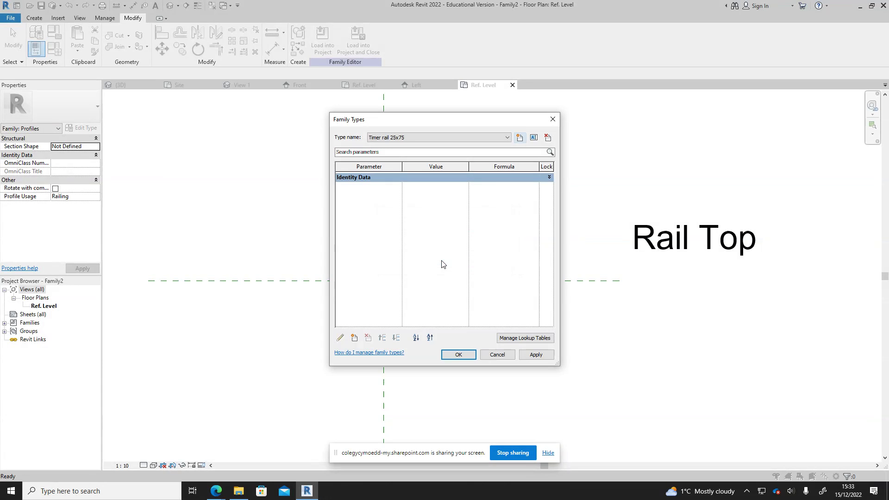
left_click(459, 356)
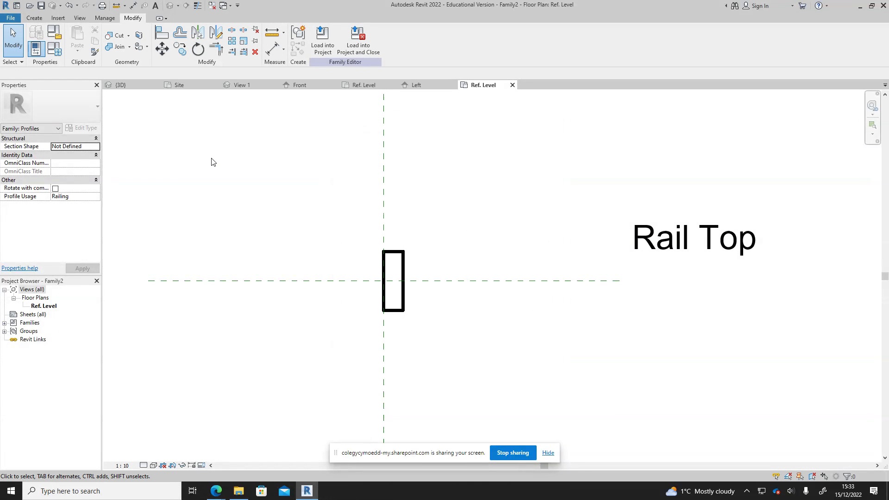
Step: Save the profile family as '25x75 timber rail.rfa' in the Families folder
left_click(14, 19)
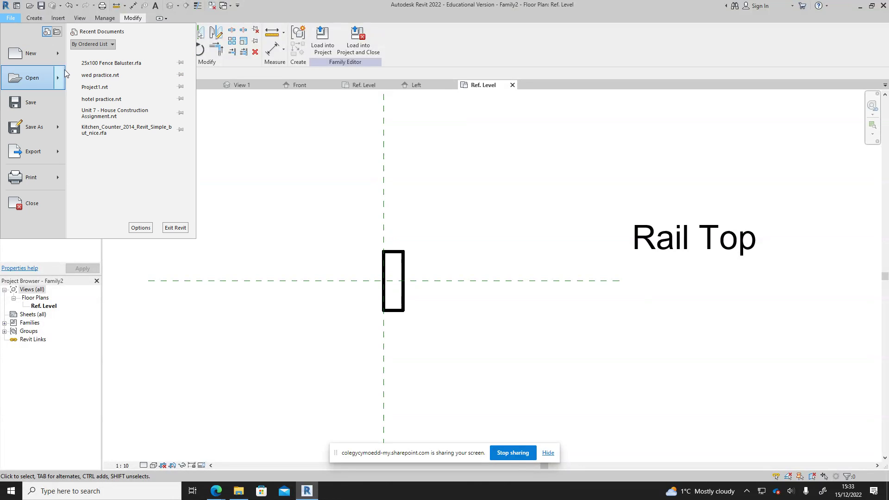
mouse_move(56, 125)
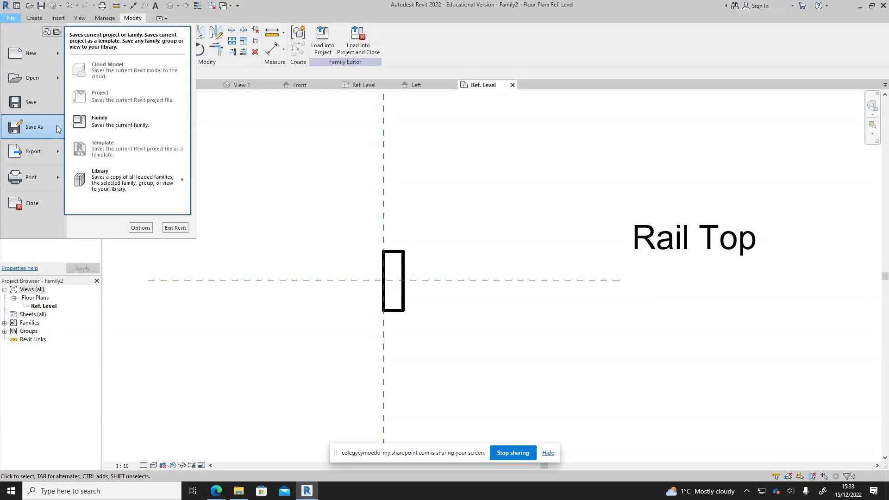
left_click(112, 127)
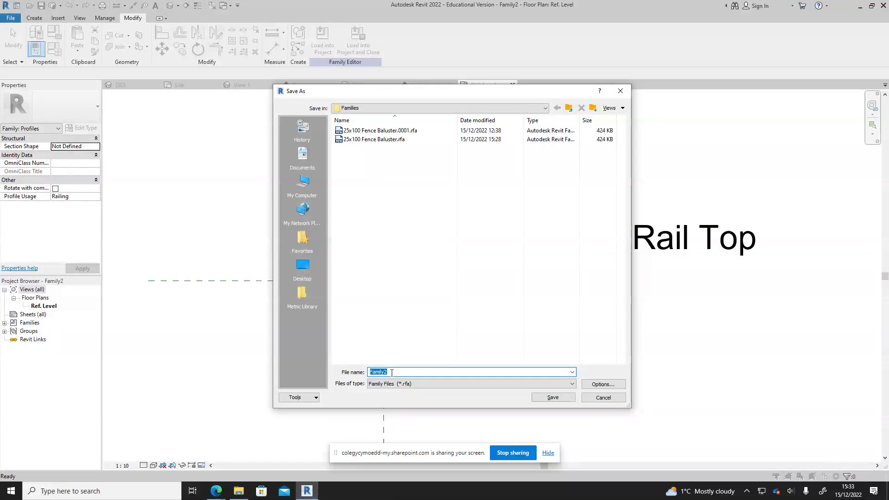
type("25x")
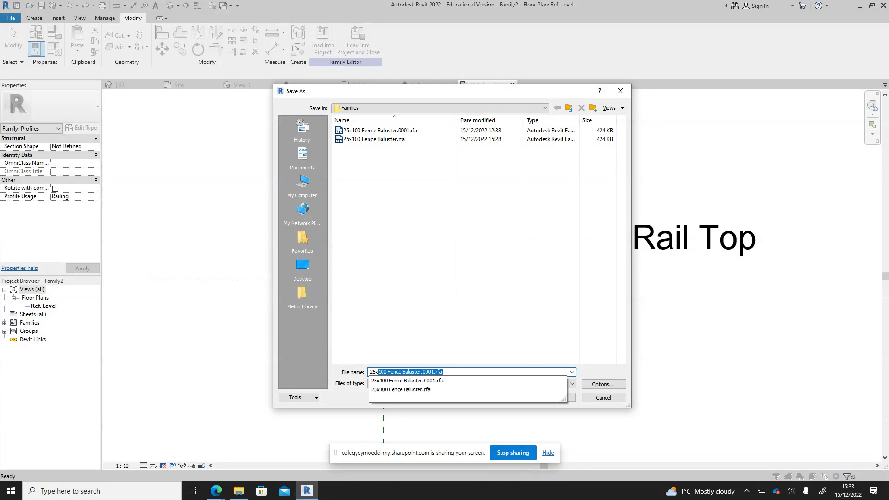
type("75 timber rail")
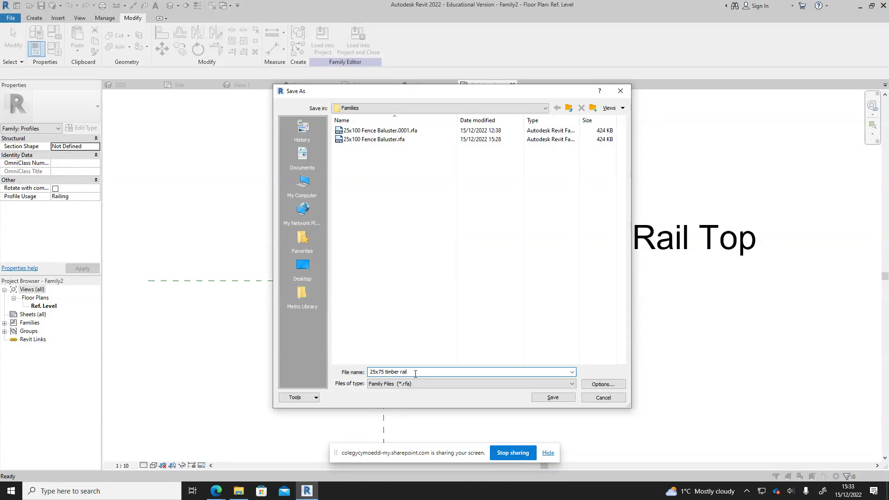
left_click(553, 397)
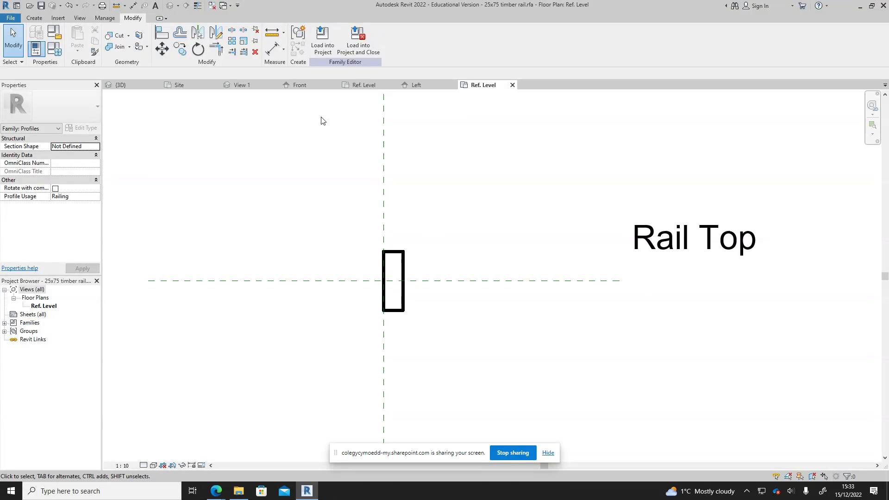
left_click(327, 37)
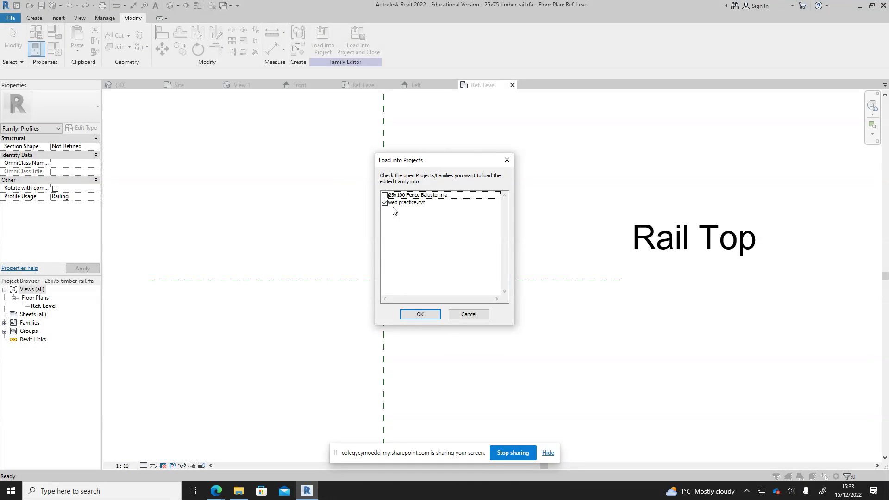
Step: Load the profile into wed practice.rvt and select the Timber Fence railing in the {3D} view
left_click(420, 314)
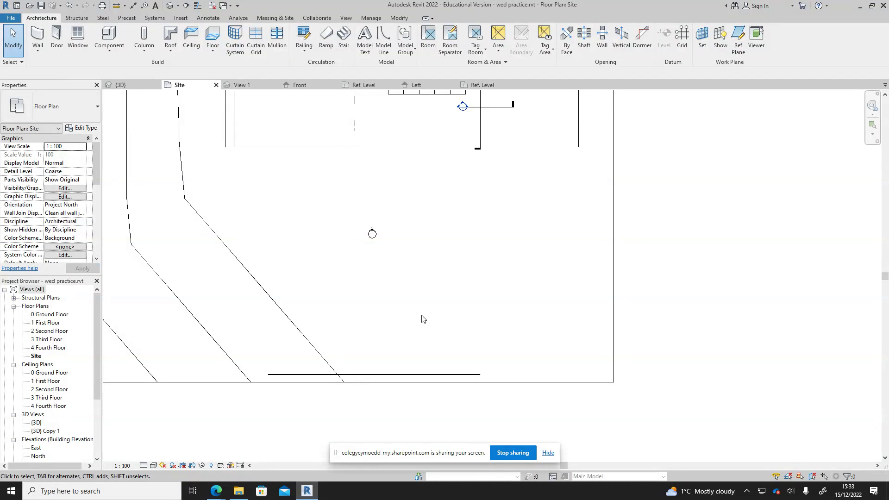
left_click(403, 376)
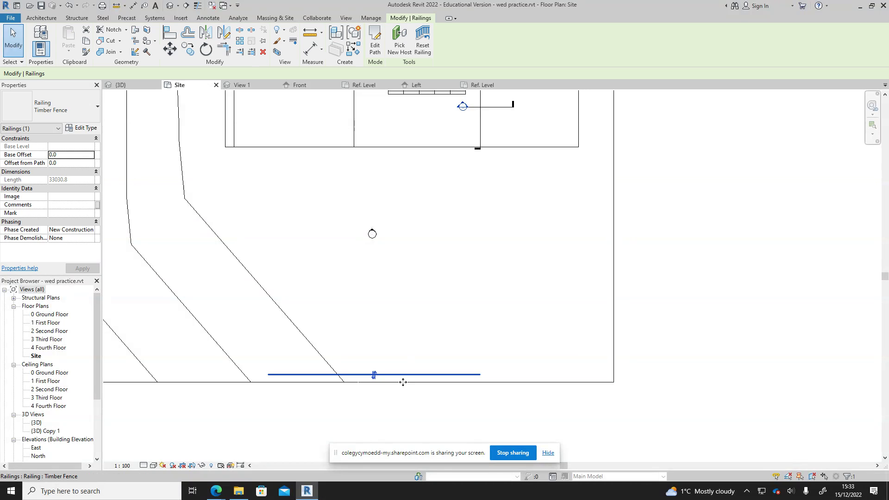
left_click(134, 86)
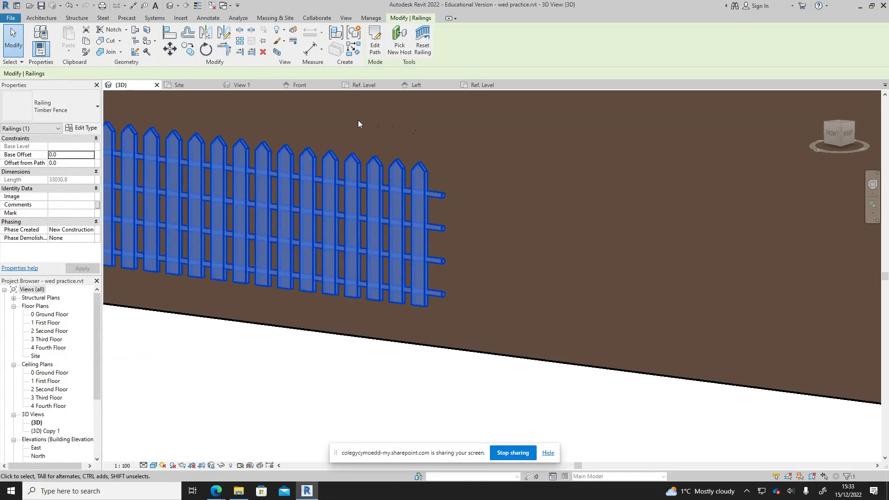
left_click(86, 129)
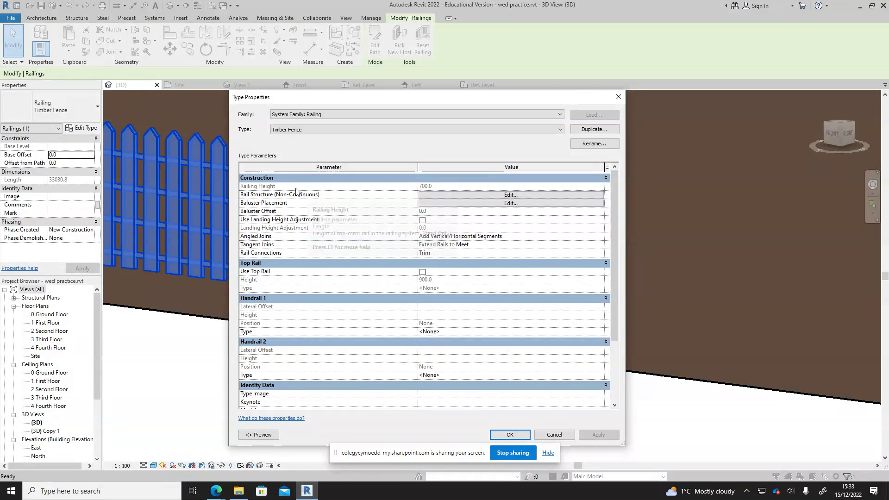
Step: Delete Rail 2 and Rail 3 from the Timber Fence rail structure and set Rail 4's height to 175
left_click(454, 194)
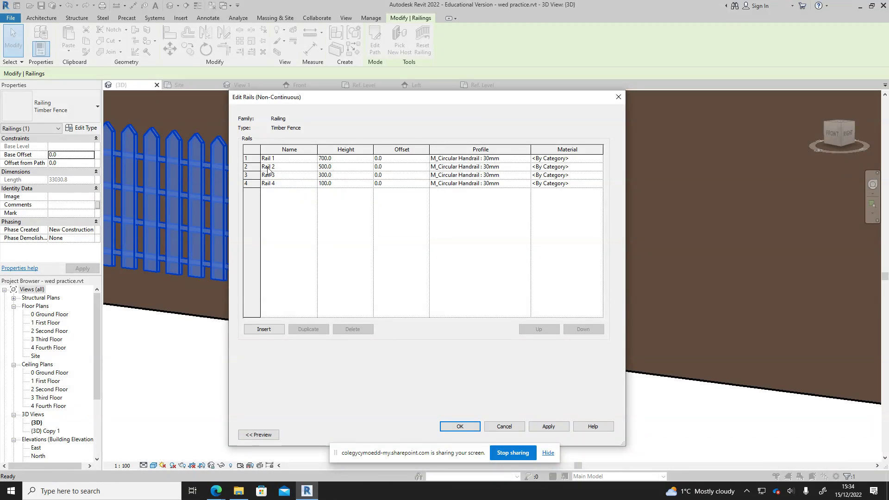
left_click(253, 167)
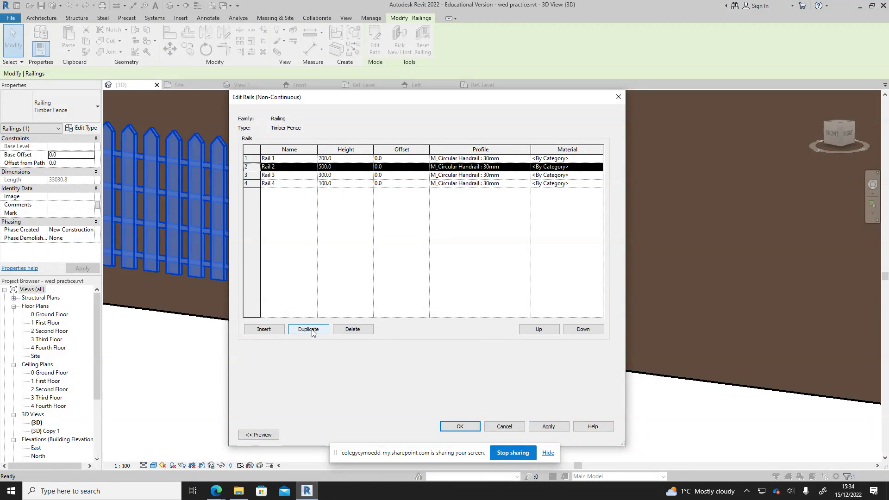
left_click(348, 329)
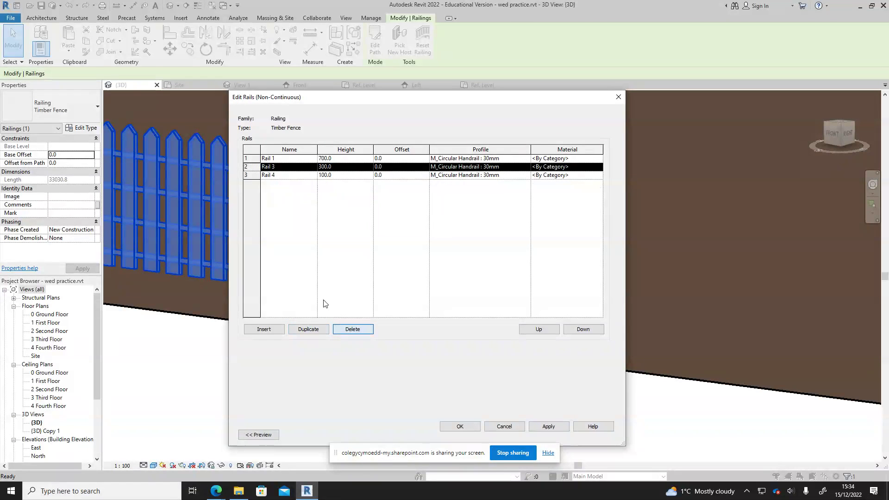
left_click(365, 329)
left_click(324, 167)
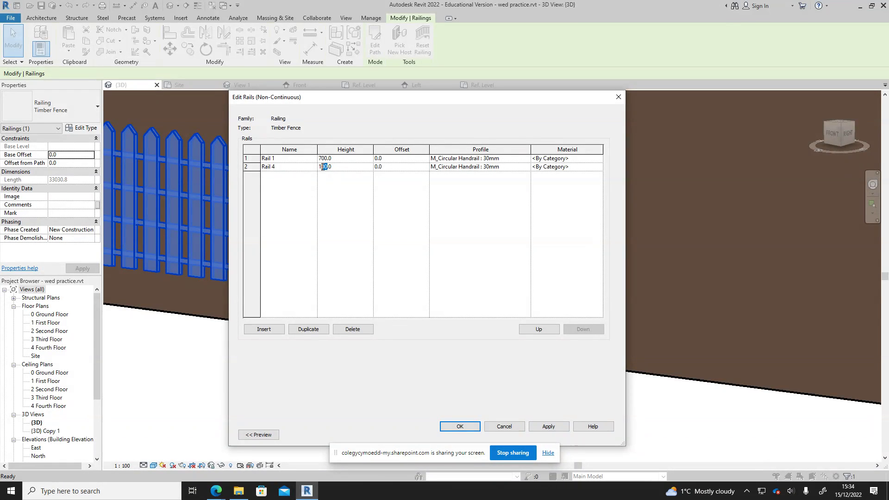
type("75")
left_click(528, 159)
left_click(527, 159)
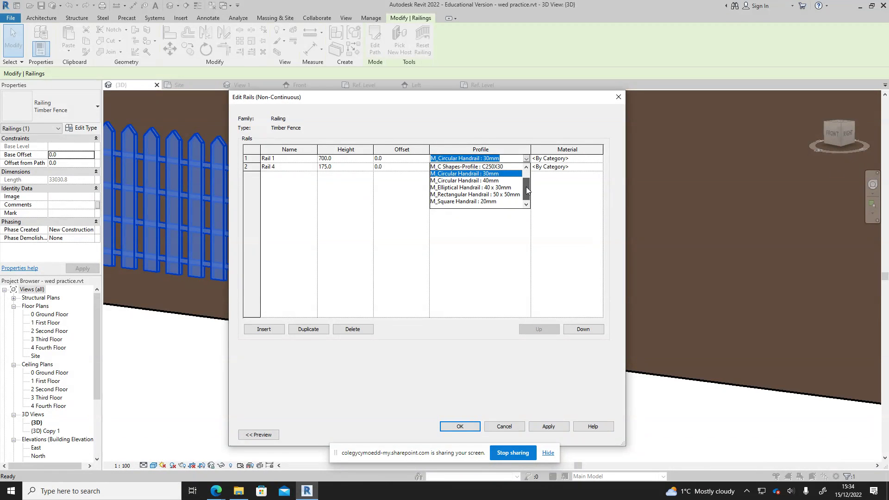
Step: Assign the 25x75 timber rail profile to Rail 1 and Rail 4
scroll(528, 182, "up", 1)
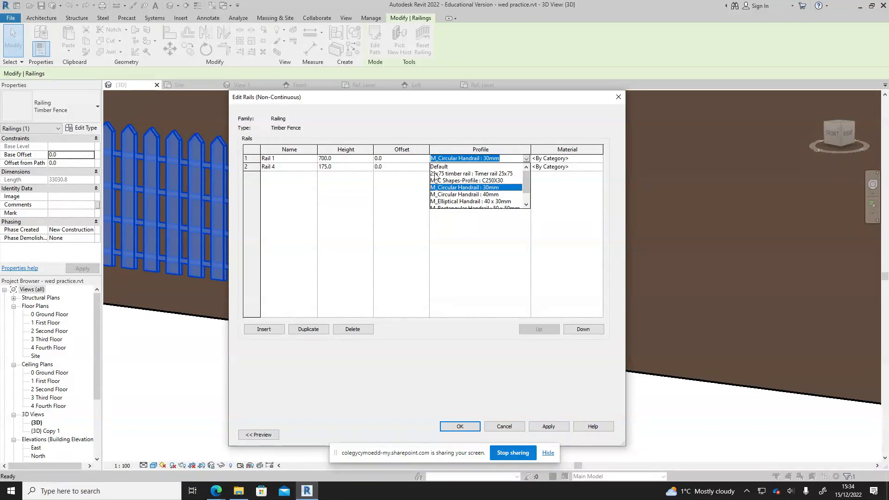
left_click(465, 174)
left_click(526, 168)
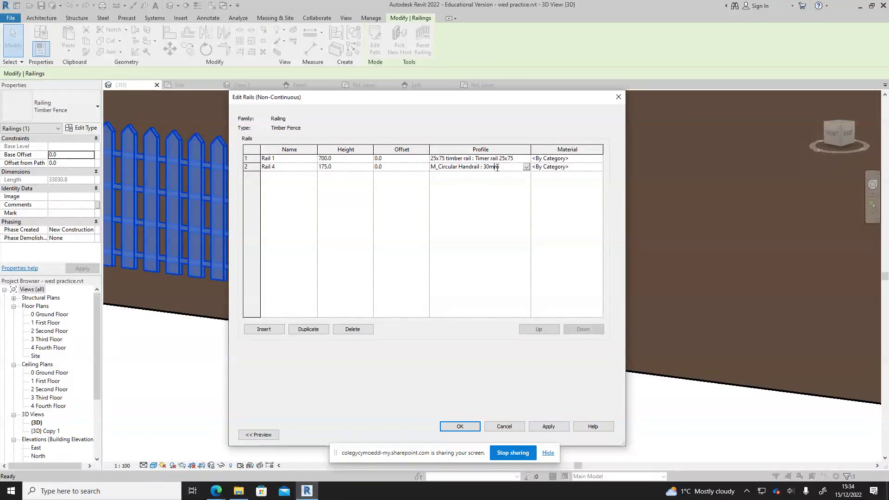
left_click(527, 169)
left_click(505, 183)
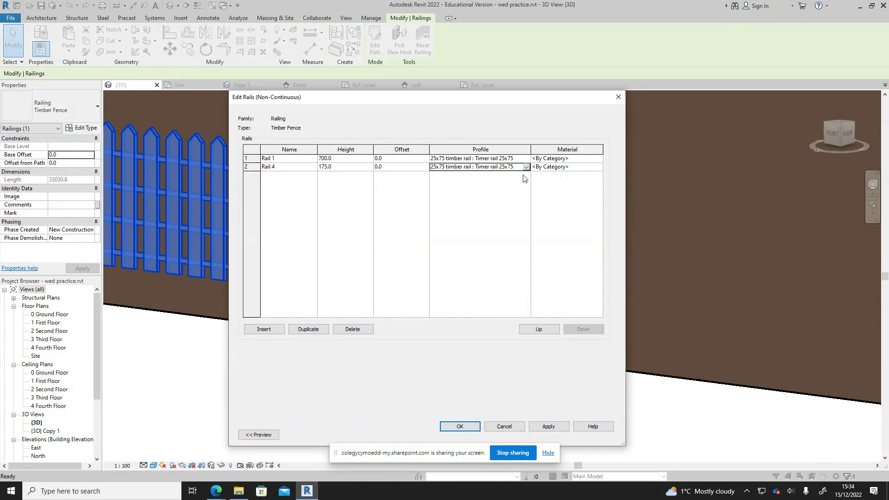
Step: Set both rails' material to Birch and confirm the rail structure changes
left_click(595, 159)
left_click(597, 159)
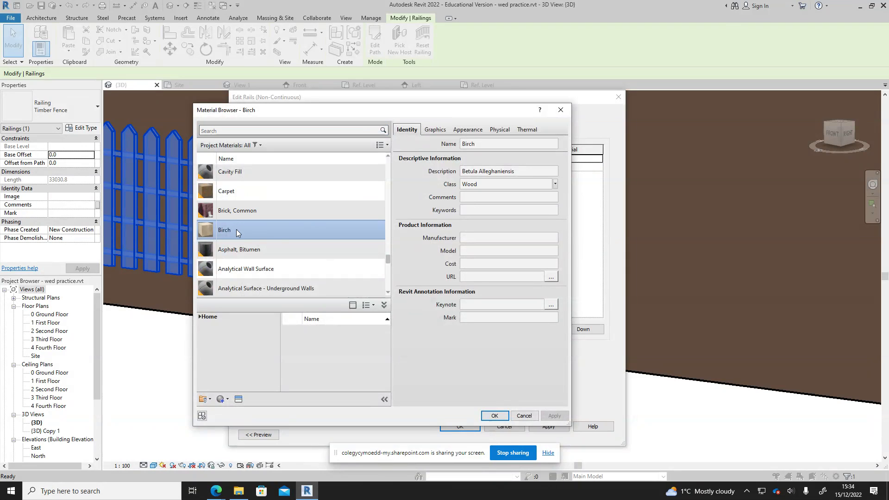
left_click(494, 415)
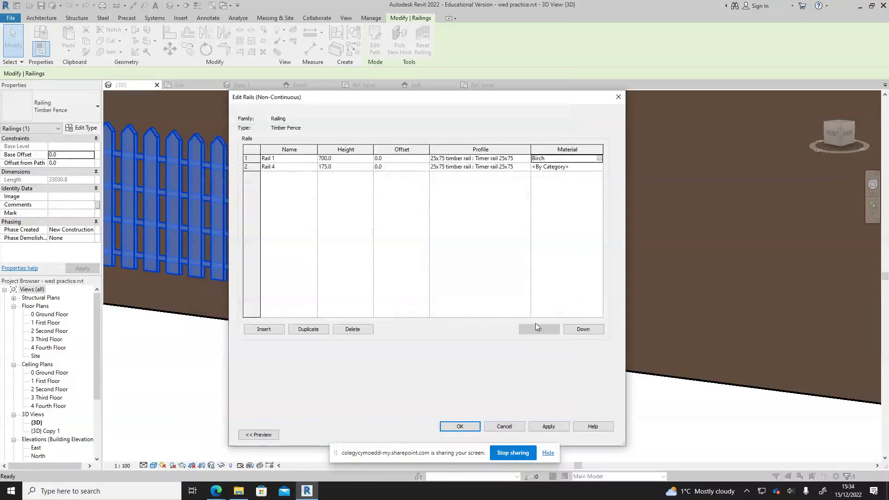
left_click(597, 167)
left_click(599, 166)
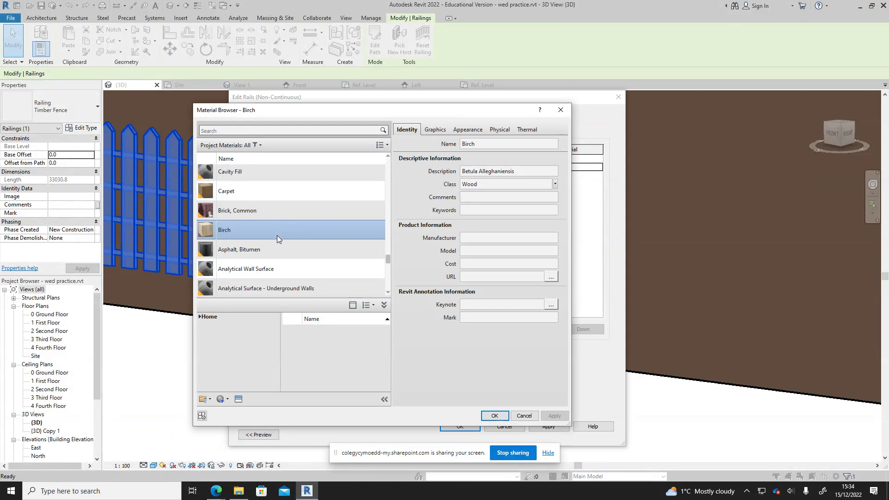
left_click(495, 416)
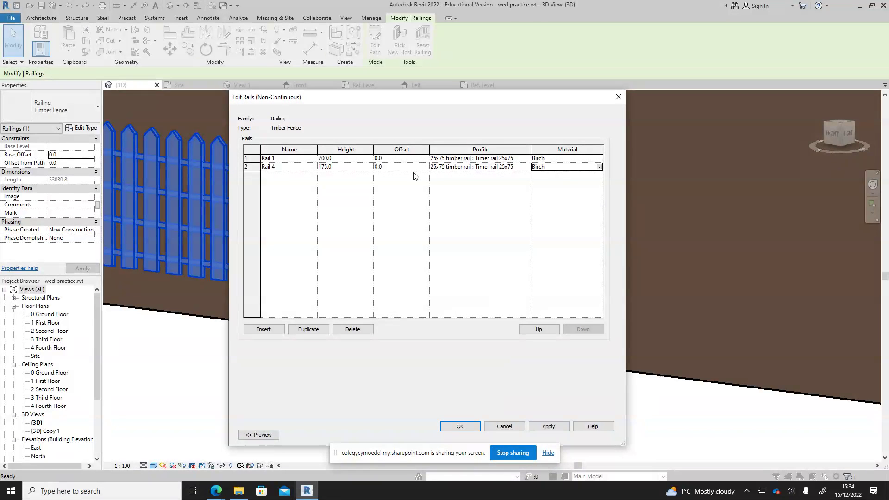
left_click(460, 427)
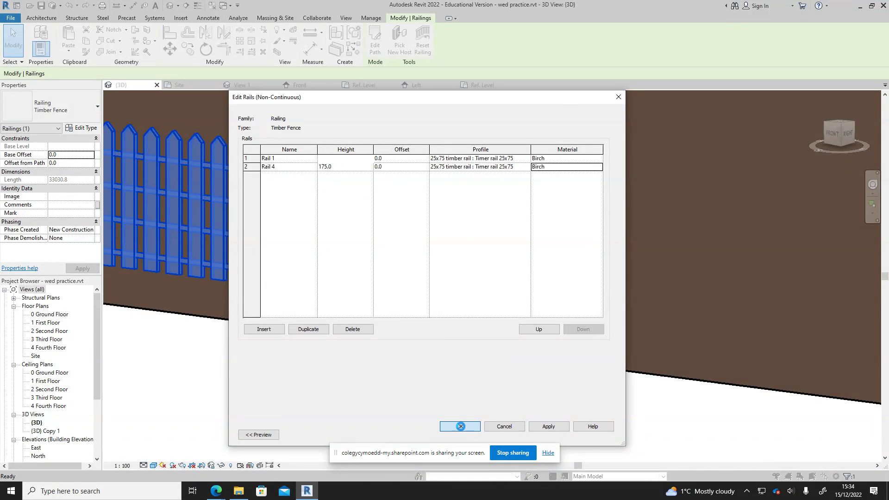
Step: Apply the fence type changes, deselect the railing, and switch the 3D view to Realistic
left_click(518, 436)
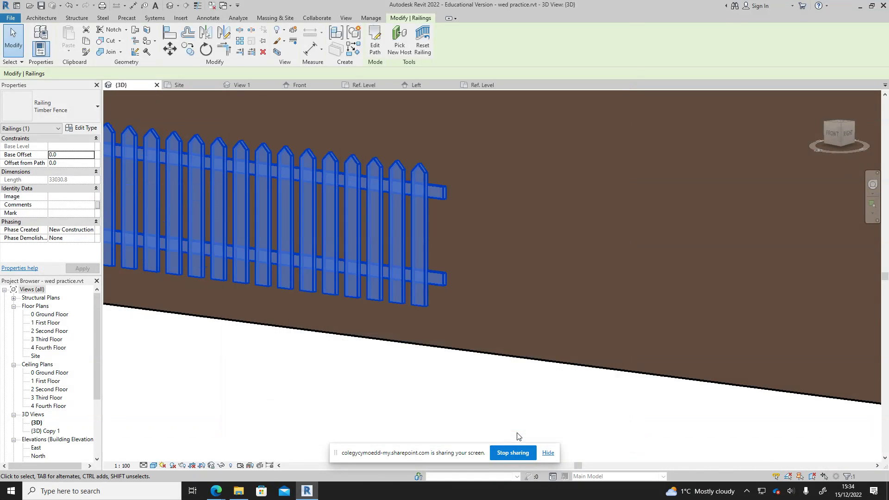
left_click(364, 376)
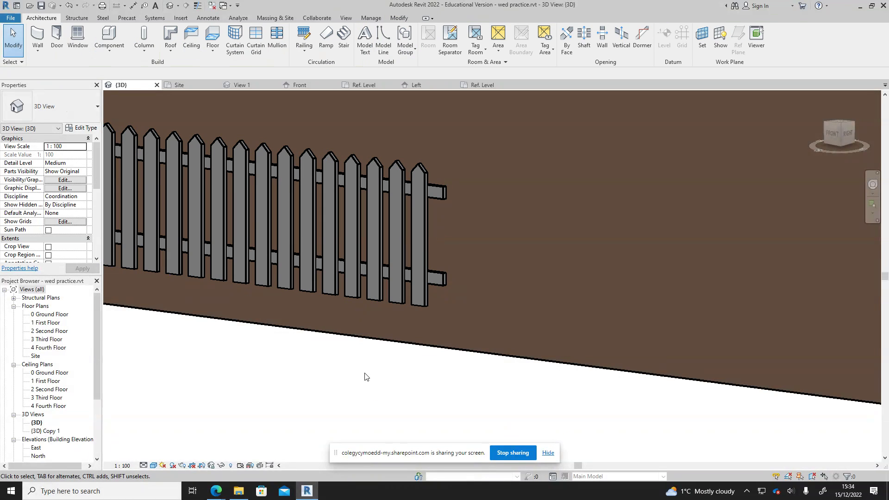
left_click(154, 466)
left_click(163, 456)
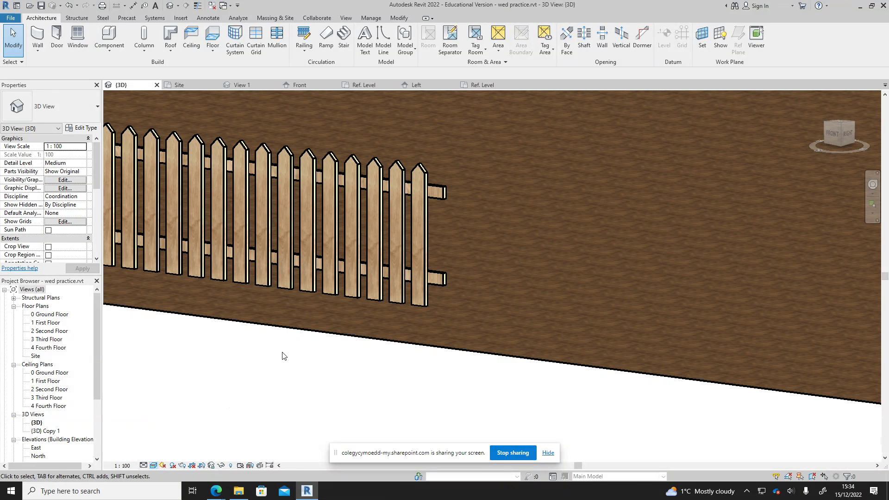
middle_click_drag(299, 363, 528, 389)
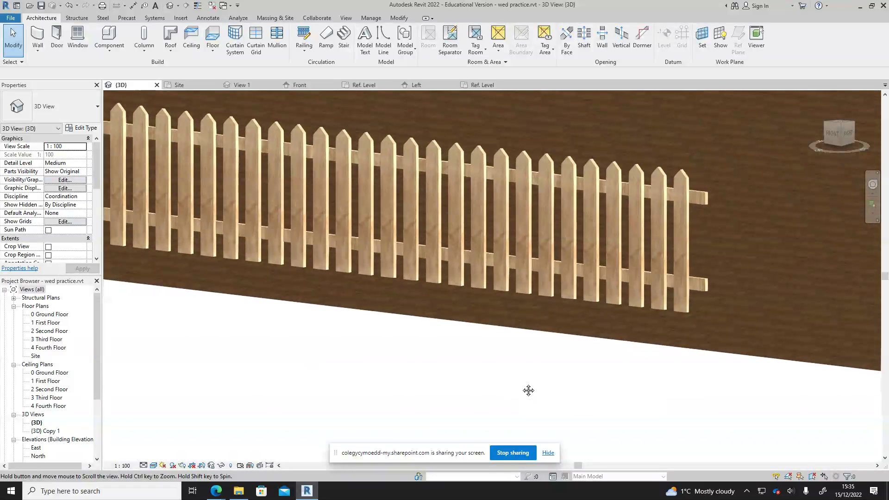